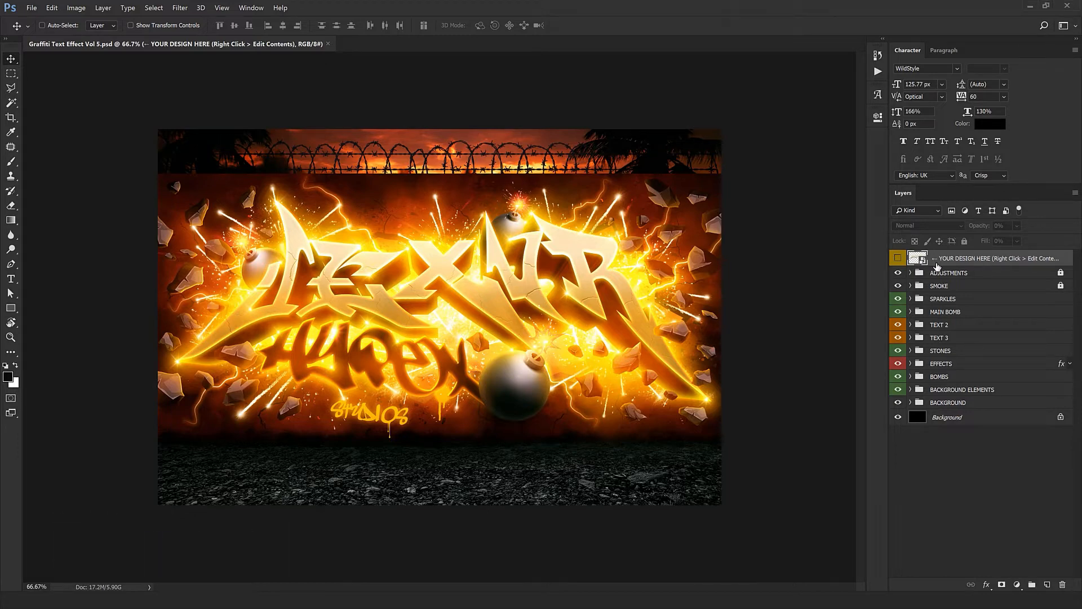
Open the contents of the YOUR DESIGN HERE smart object and select all the text of its bottom jexvr text layer
right_click(976, 262)
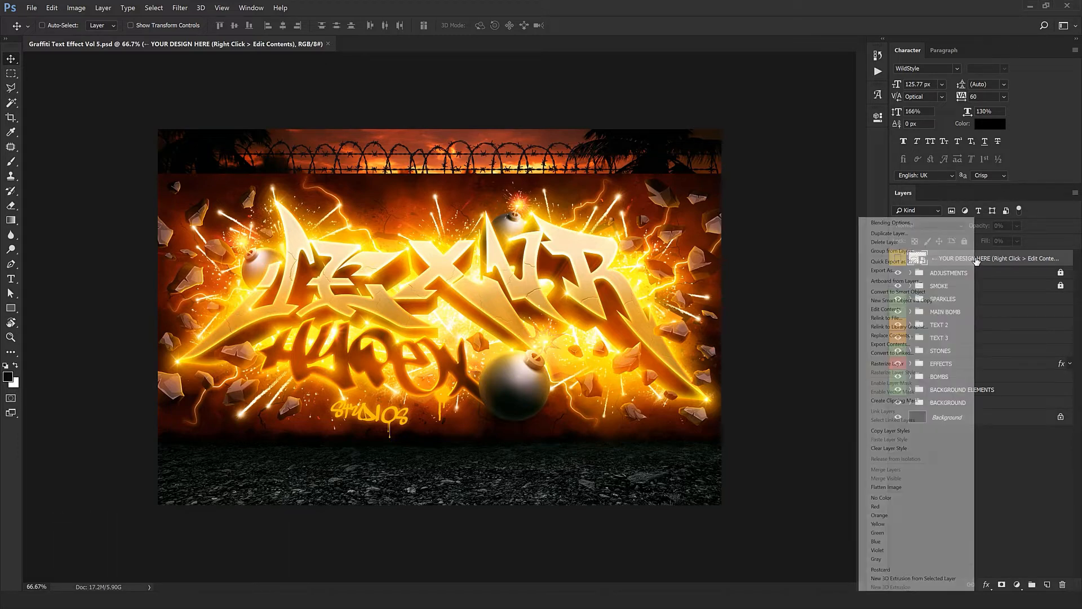
click(900, 310)
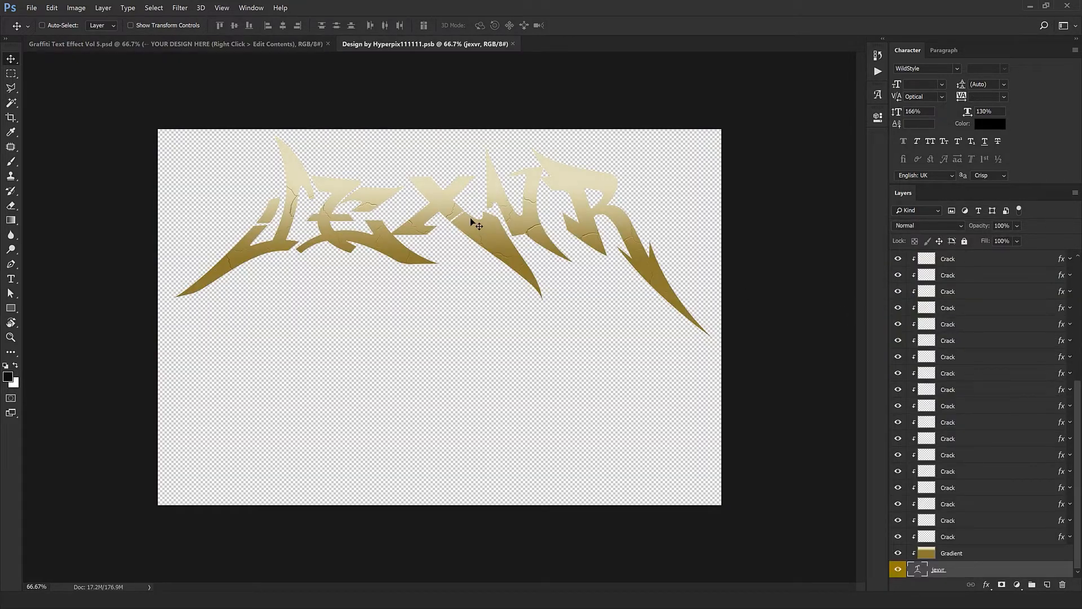
scroll(953, 417, down, 1)
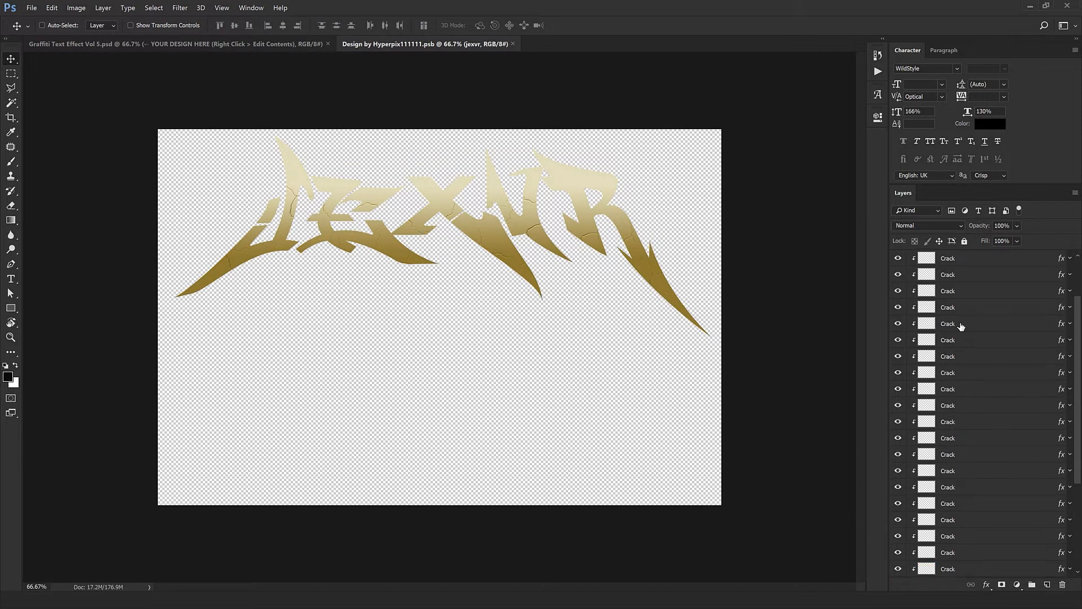
scroll(952, 564, down, 1)
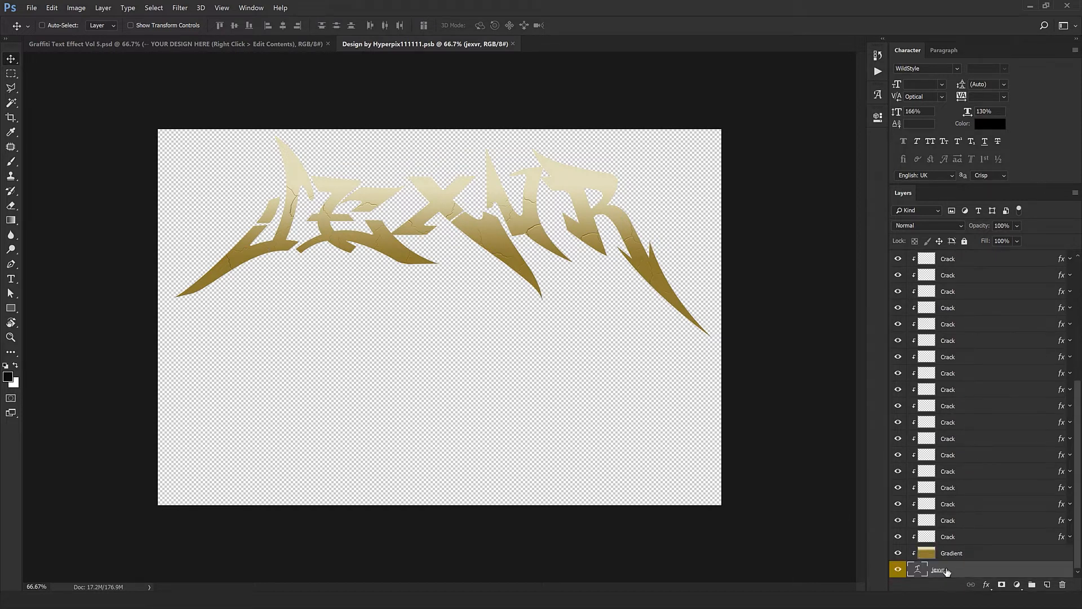
double_click(919, 571)
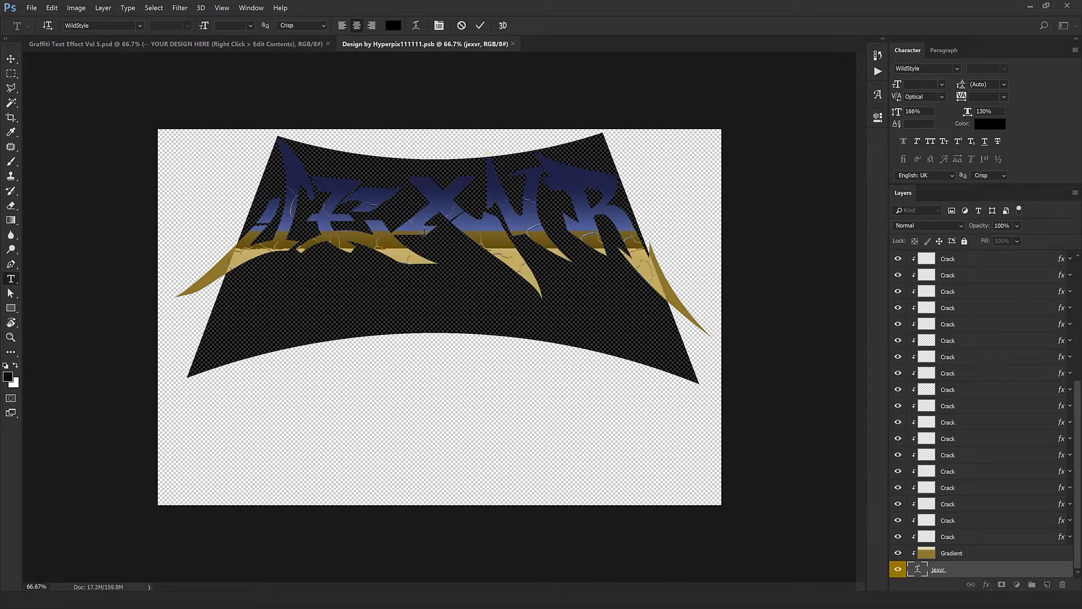
text(d)
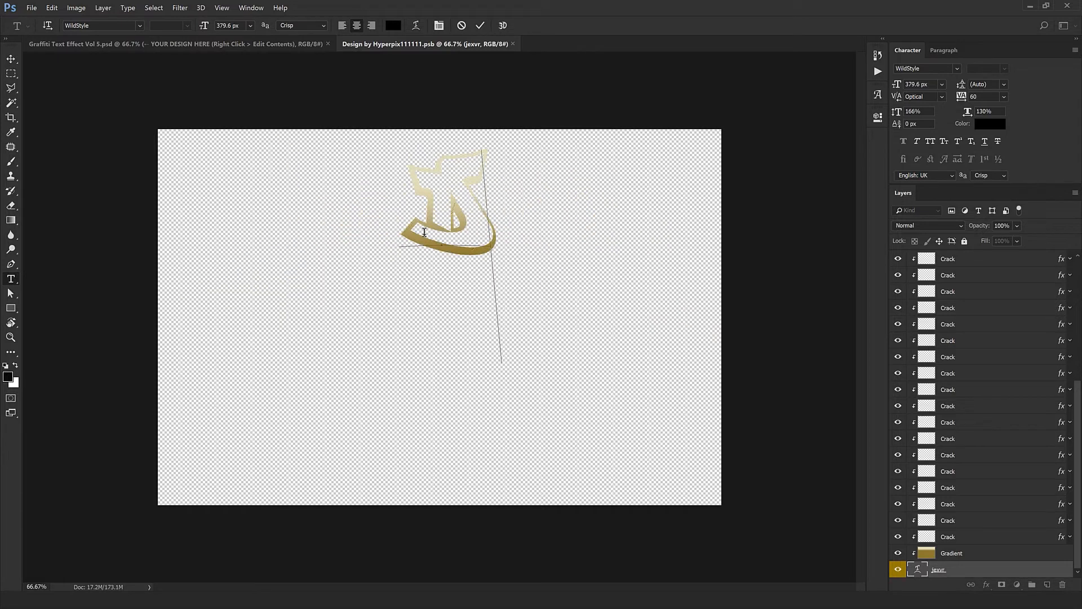
text(fghg)
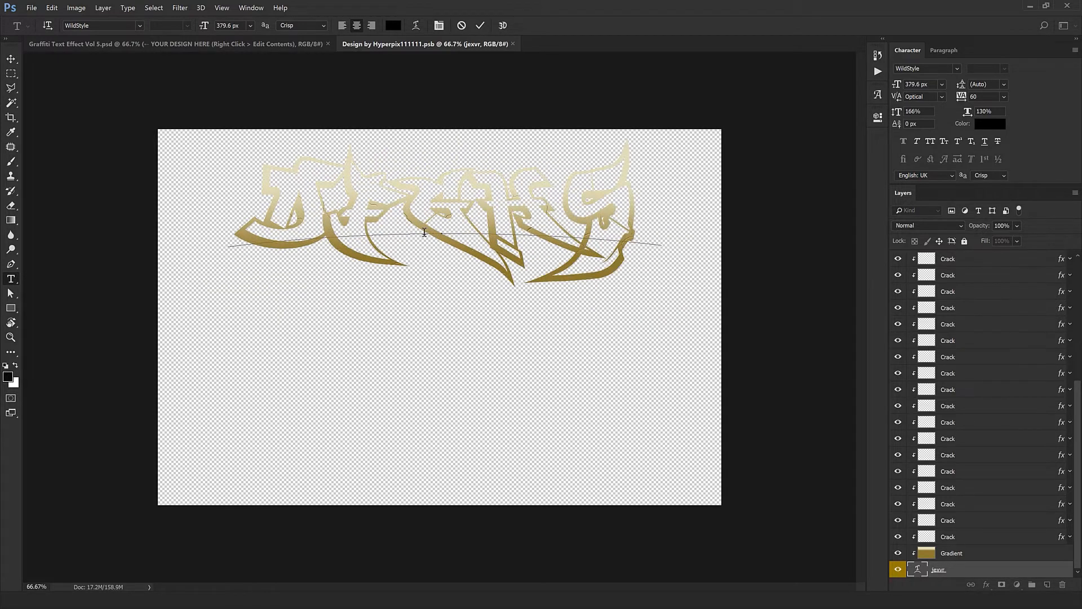
key(ctrl+a)
key(ctrl+z)
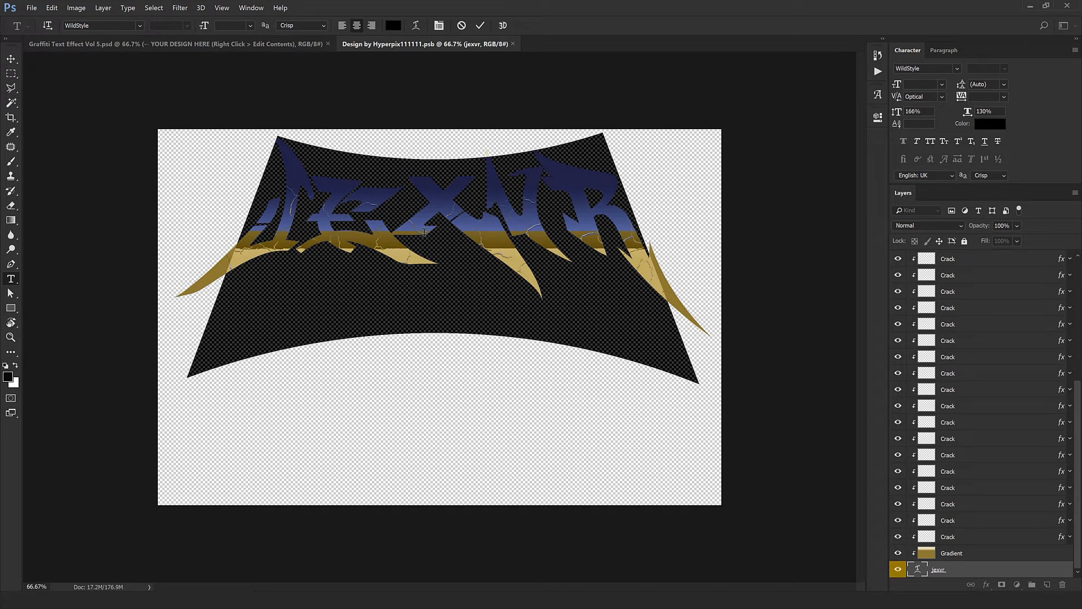
Replace the selected lettering with the word "style" and commit the text
key(BackSpace)
text(style)
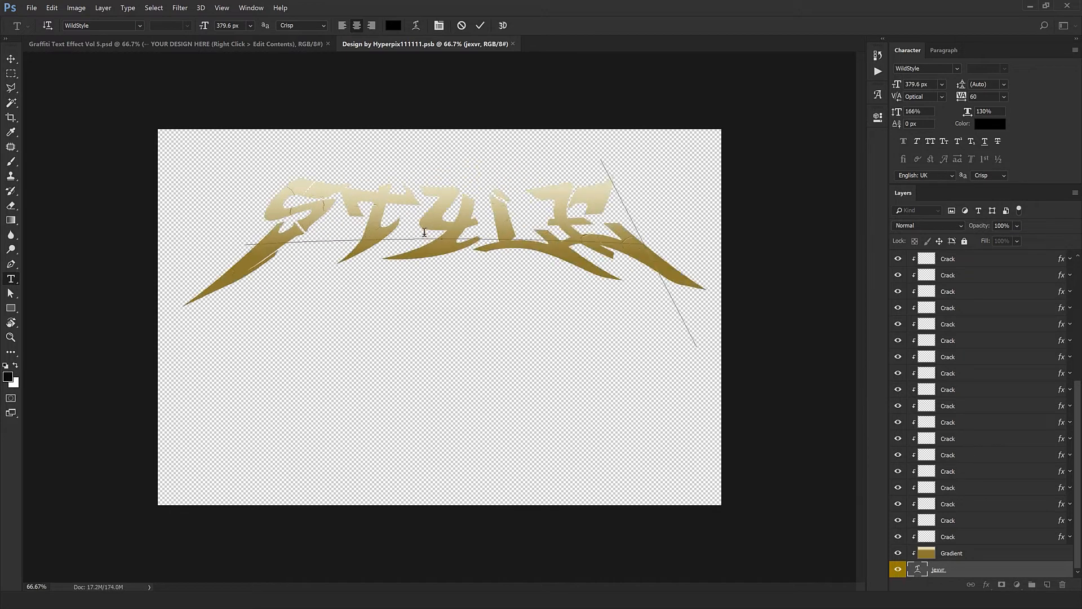
key(ctrl+Return)
key(v)
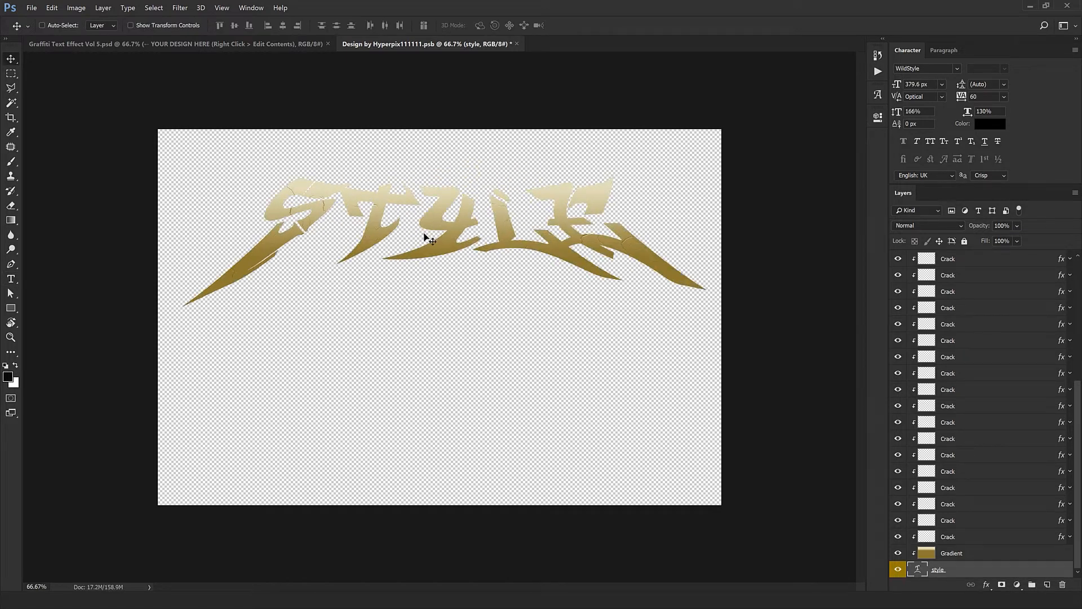
Nudge the style text about 15 px to the left
key(Left)
key(Left)
key(Left)
key(Left)
key(Left)
key(Left)
key(Left)
key(Left)
key(Left)
key(Left)
key(Left)
key(Left)
key(Left)
key(Left)
key(Left)
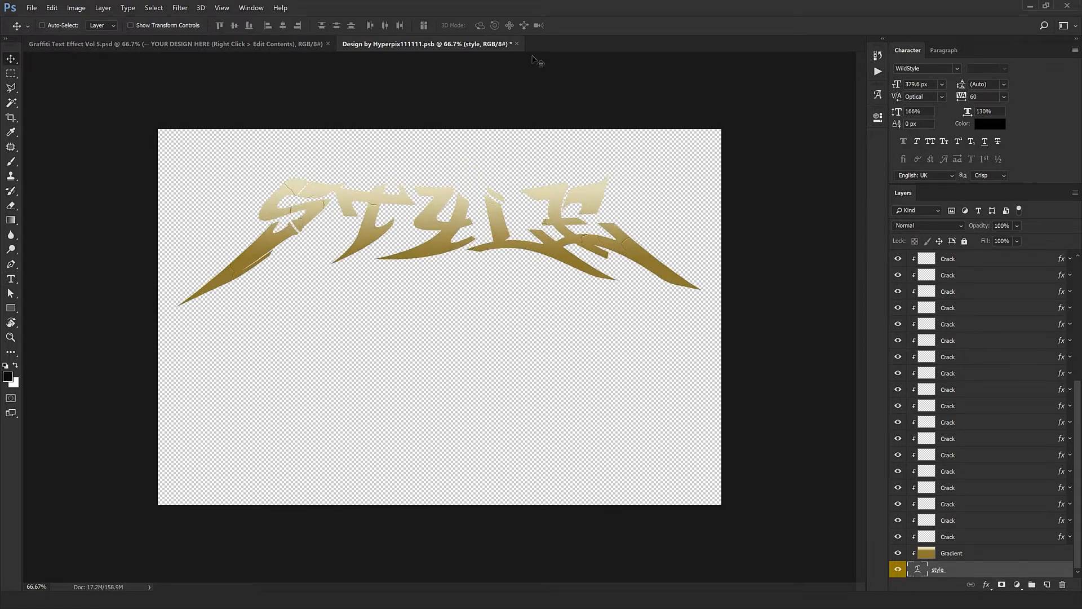
Set the Bulge warp's bend on the style text to -23%
click(10, 279)
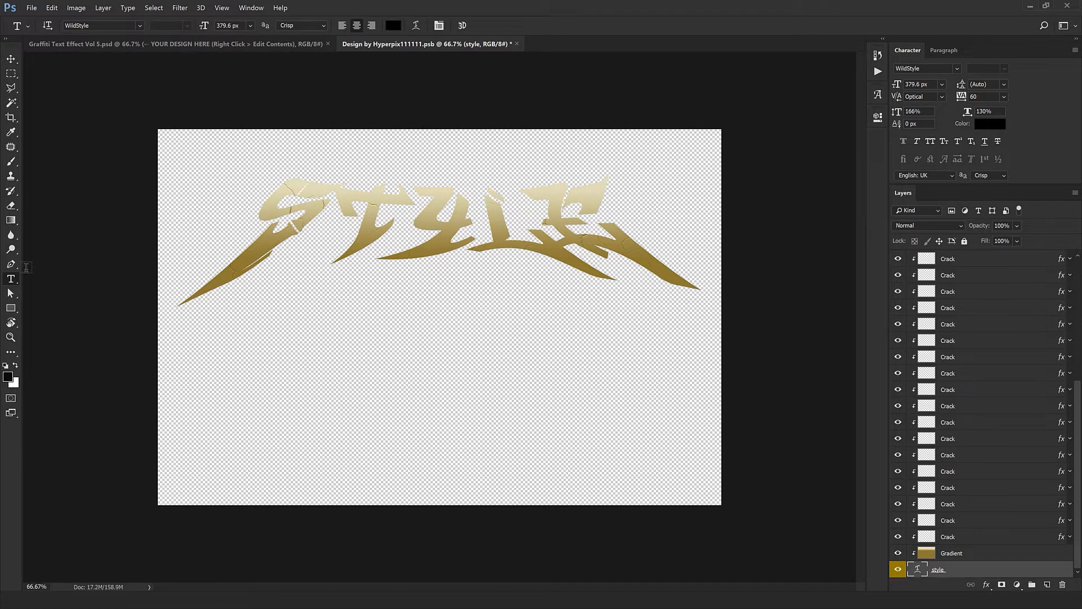
right_click(502, 244)
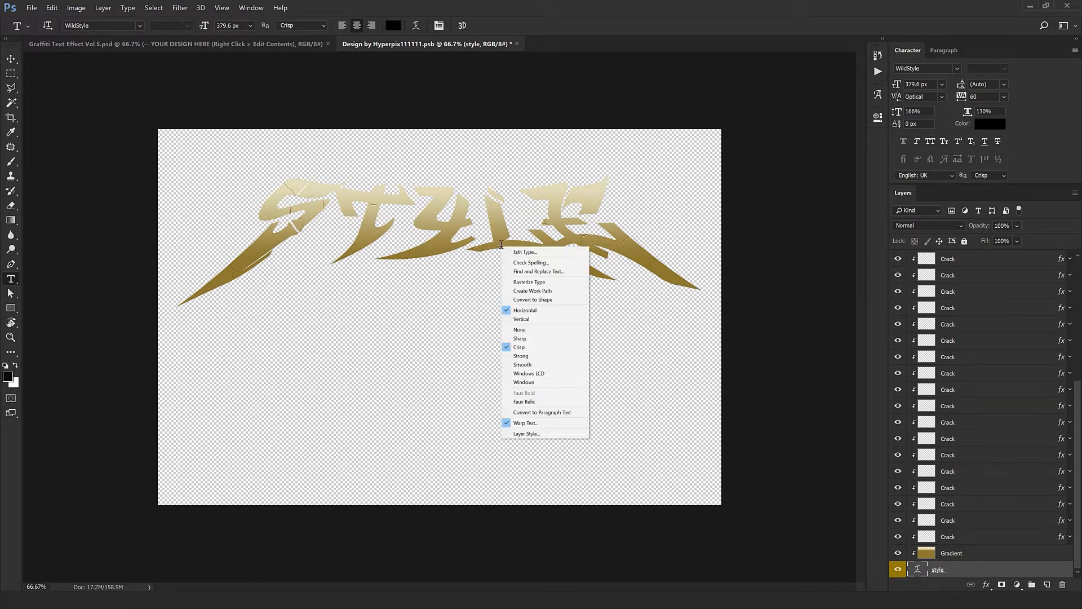
click(529, 424)
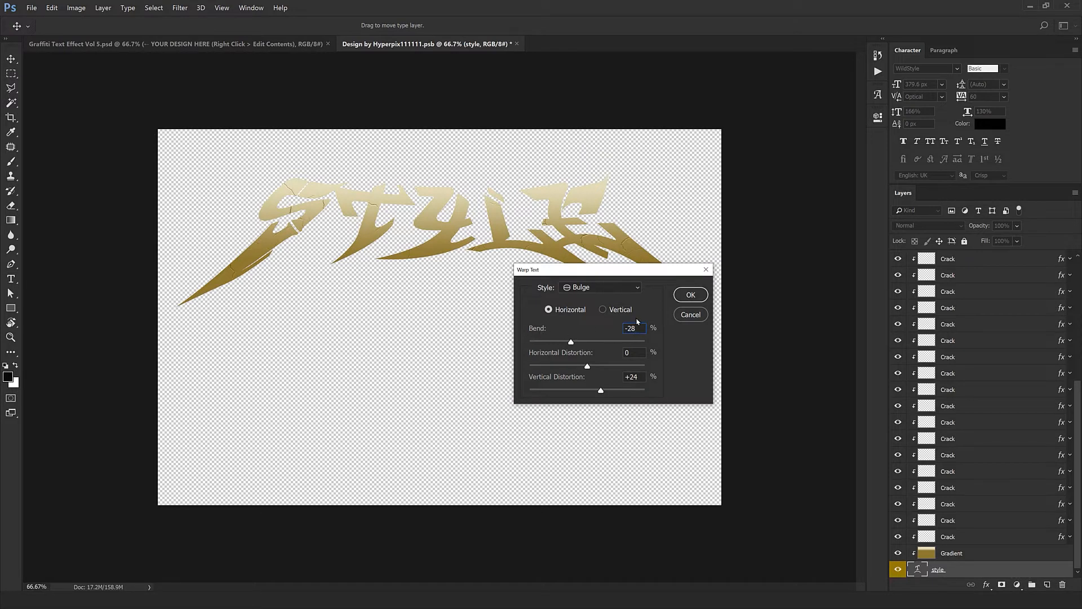
key(shift+Up)
key(Down)
key(Down)
key(Down)
key(Down)
key(Down)
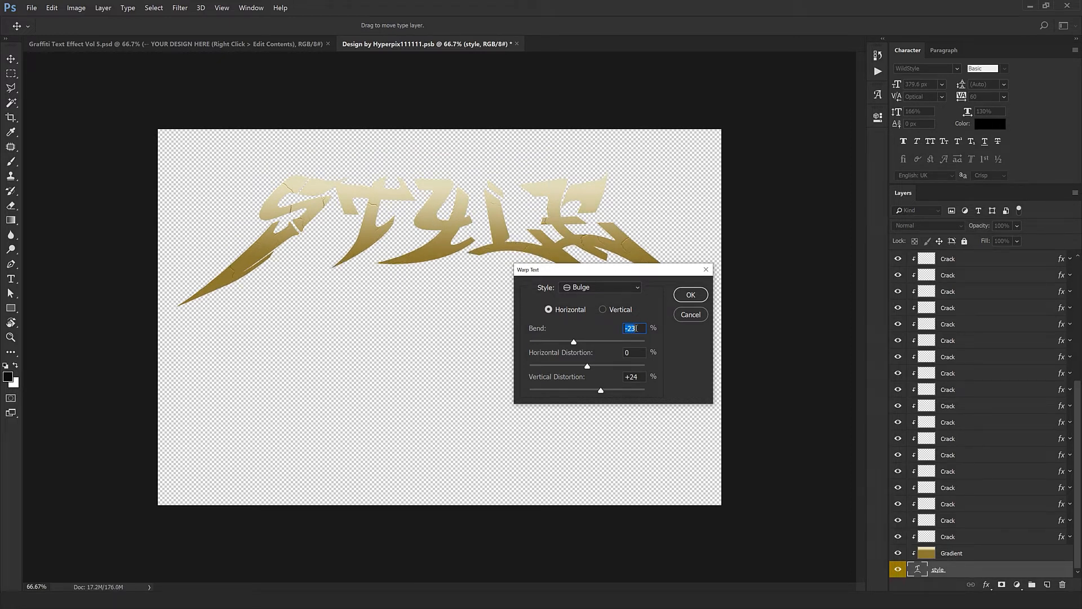
click(691, 295)
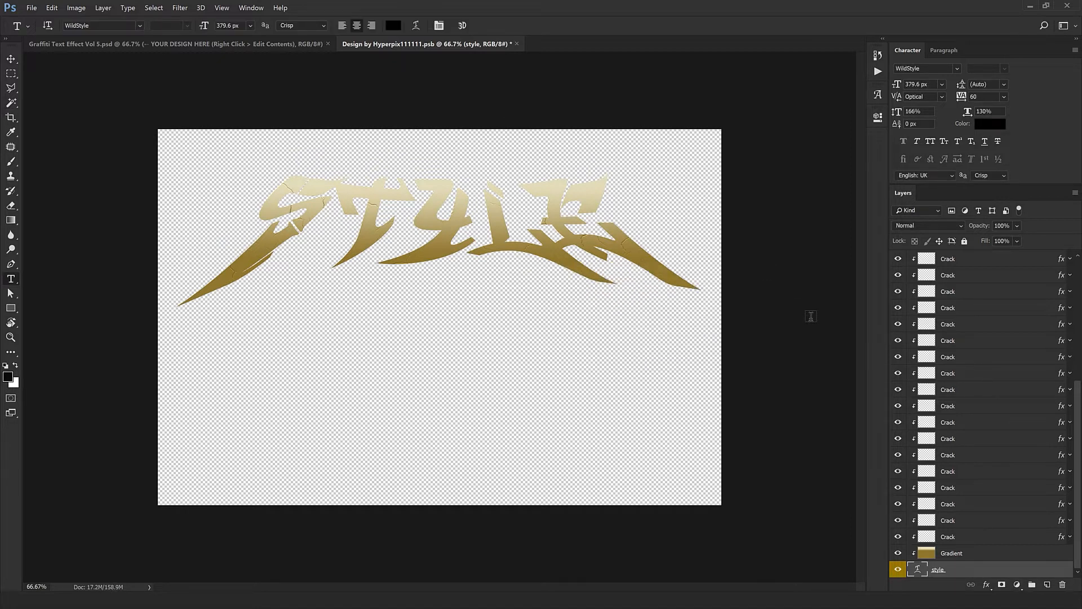
key(v)
Select the Gradient layer above the style text and adjust its position over the lettering
click(941, 552)
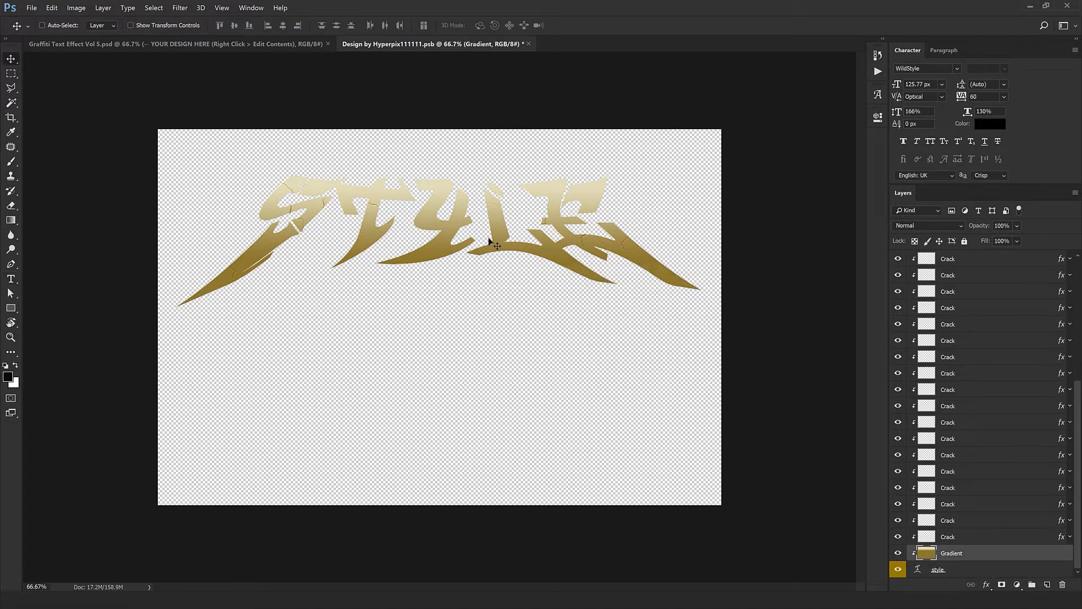
mouse_move(402, 239)
mouse_down()
mouse_move(403, 261)
mouse_move(398, 244)
mouse_up()
drag(415, 401, 391, 381)
Collapse the character settings to enlarge the layer list, and move the lowest Crack layer across the lettering
click(973, 540)
scroll(967, 379, up, 5)
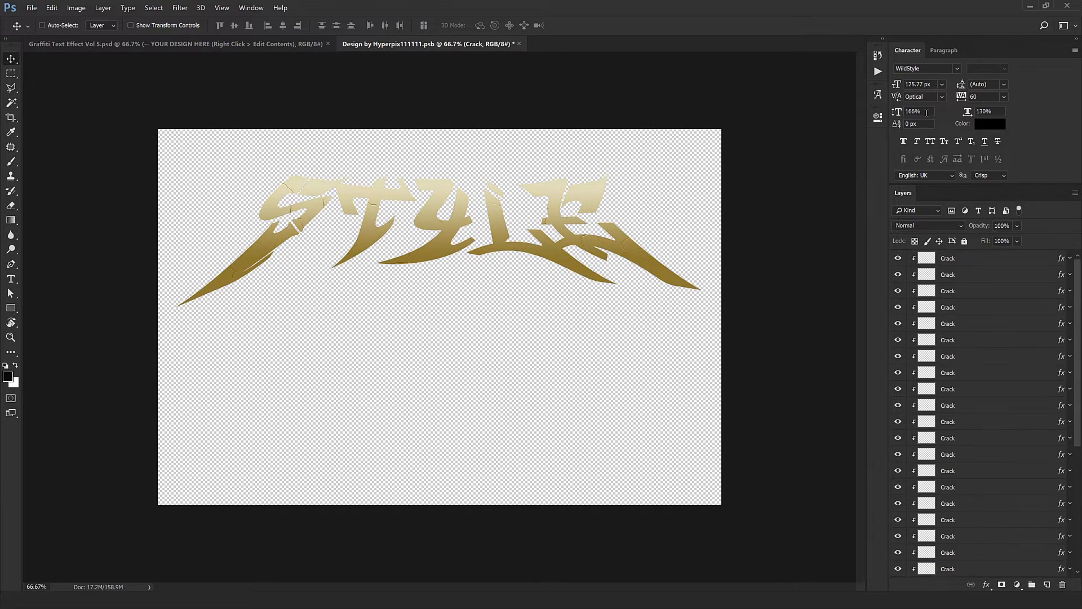
double_click(911, 54)
scroll(962, 295, down, 3)
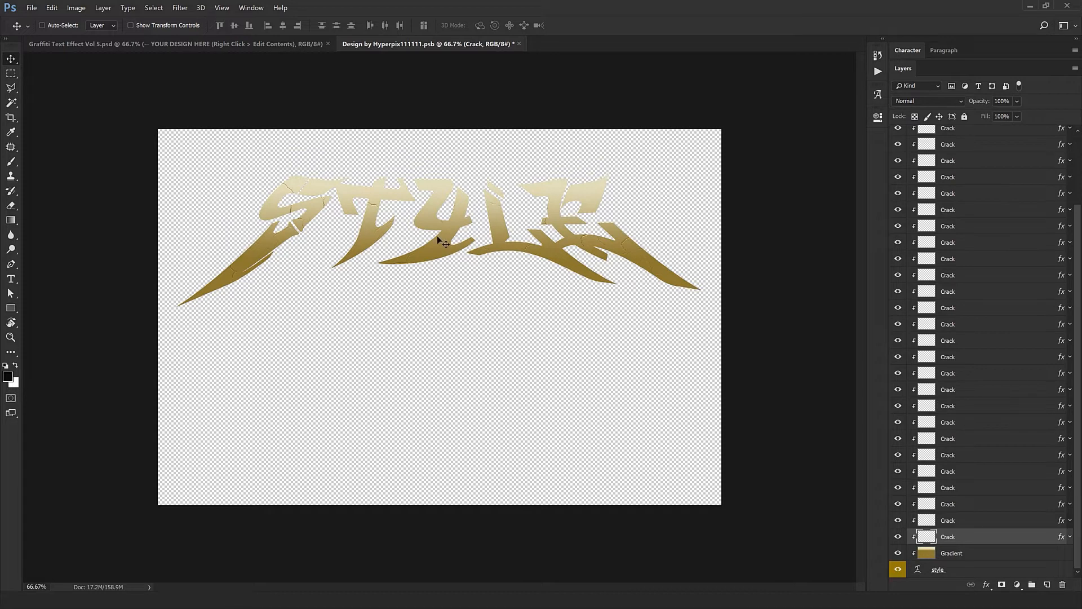
drag(382, 242, 401, 267)
Move the third Crack layer from the bottom toward the lettering, using Free Transform to locate its bounds
click(954, 504)
drag(449, 463, 451, 287)
key(ctrl+t)
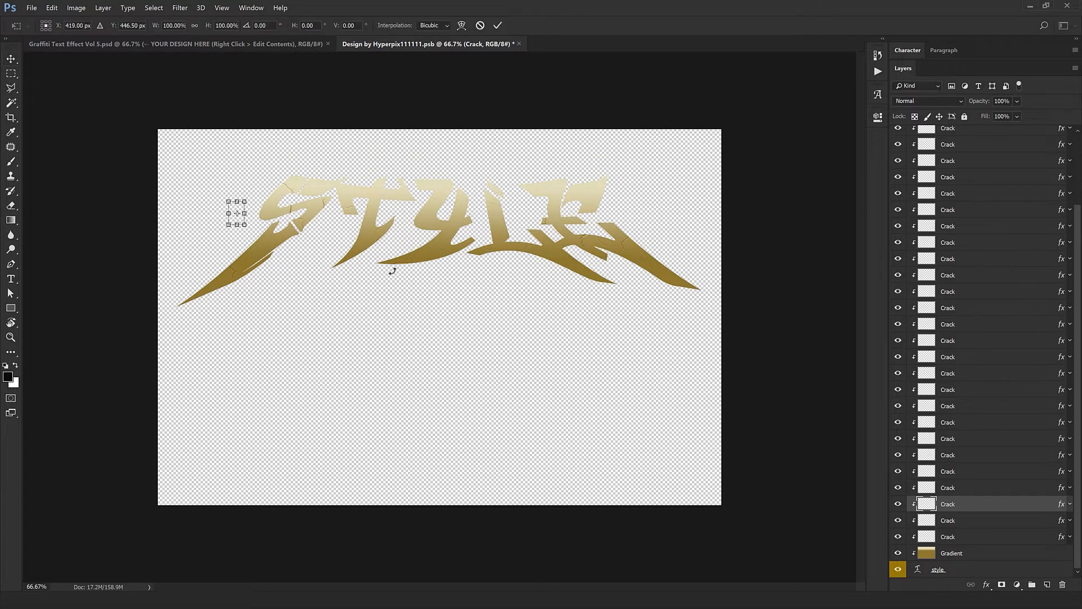
key(Return)
drag(272, 312, 397, 327)
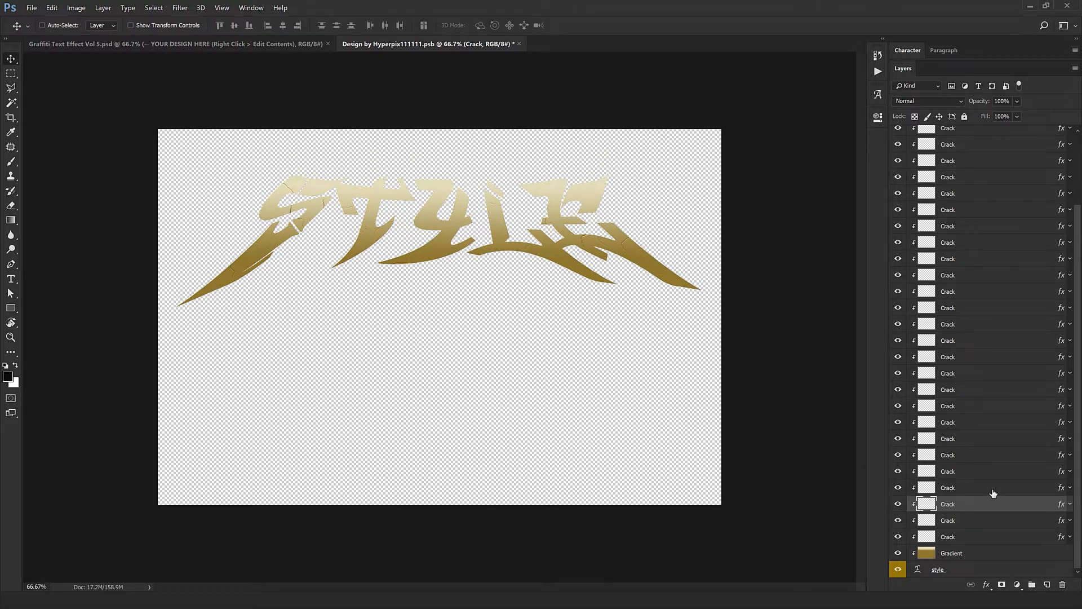
Move the fourth Crack layer from the bottom onto the Y, using Free Transform to locate its bounds
click(986, 487)
drag(516, 377, 510, 384)
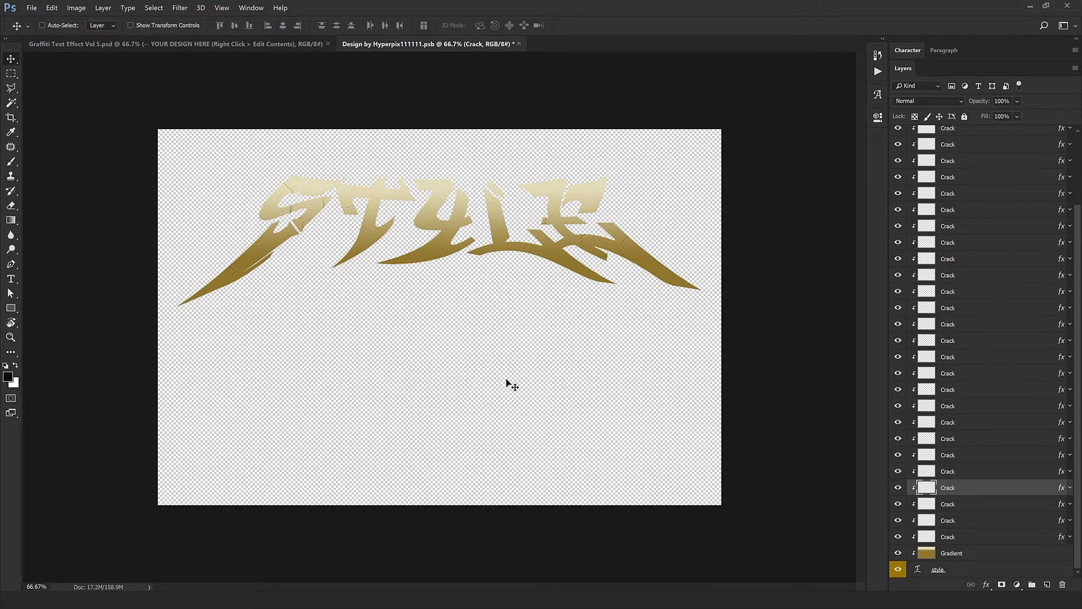
key(ctrl+t)
key(Return)
drag(671, 394, 492, 365)
drag(470, 264, 464, 227)
Enable transform controls for the Move tool and reposition the seventh and eighth Crack layers from the bottom over the lettering
click(955, 438)
drag(532, 289, 486, 283)
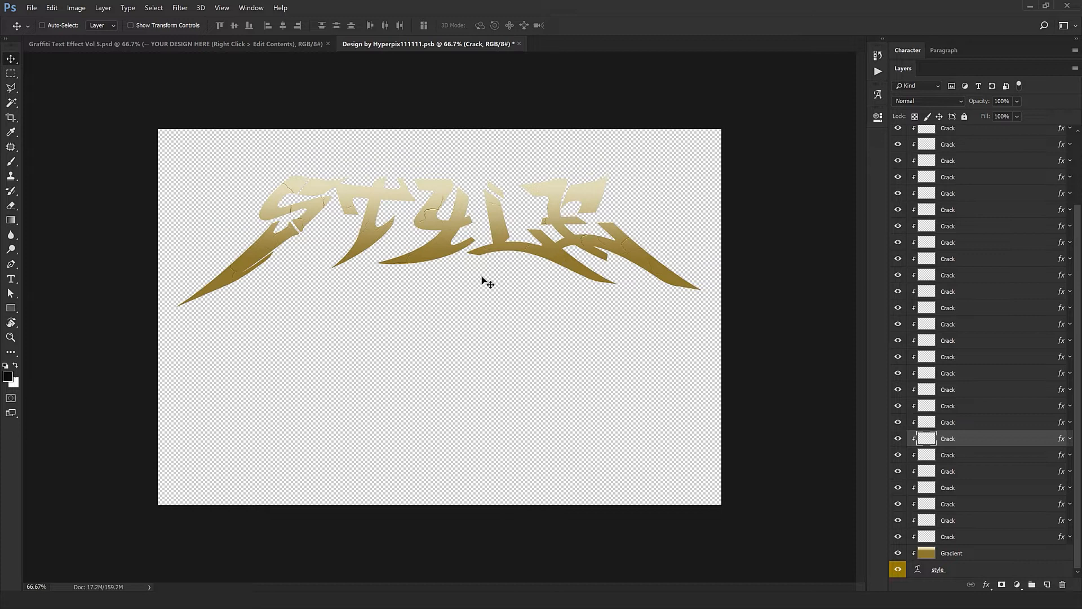
click(134, 26)
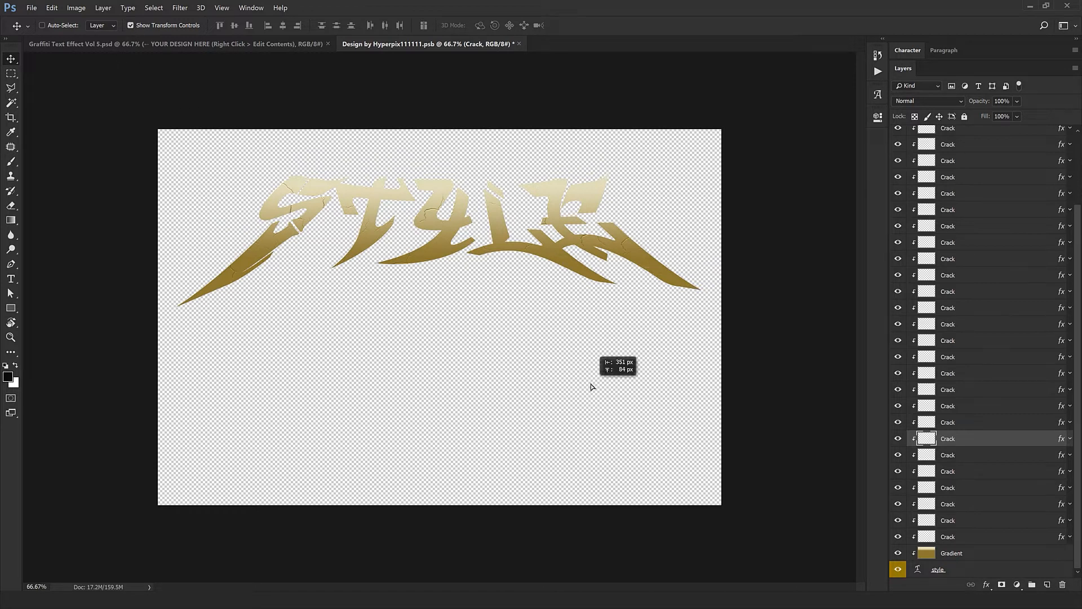
click(958, 424)
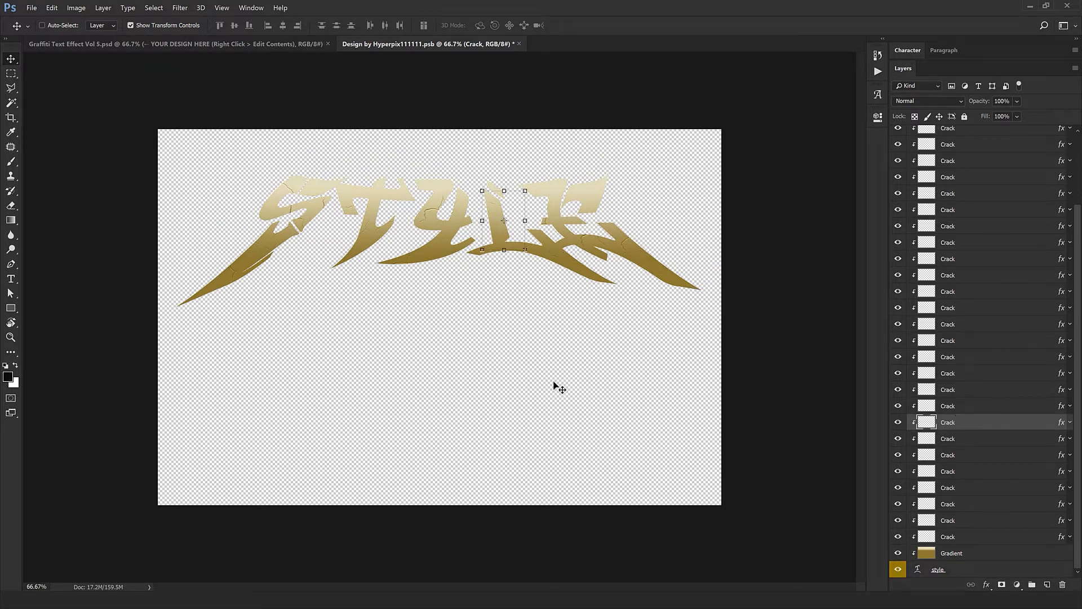
drag(556, 388, 503, 426)
Reposition the next three Crack layers, ninth to eleventh from the bottom, over the letters
click(997, 408)
mouse_move(586, 367)
mouse_down()
mouse_move(623, 344)
mouse_move(590, 358)
mouse_up()
click(994, 389)
drag(521, 401, 502, 394)
click(994, 373)
drag(411, 406, 559, 361)
Duplicate the twelfth Crack layer from the bottom, placing one copy on the T and another on the top of the E
click(973, 362)
drag(446, 403, 416, 388)
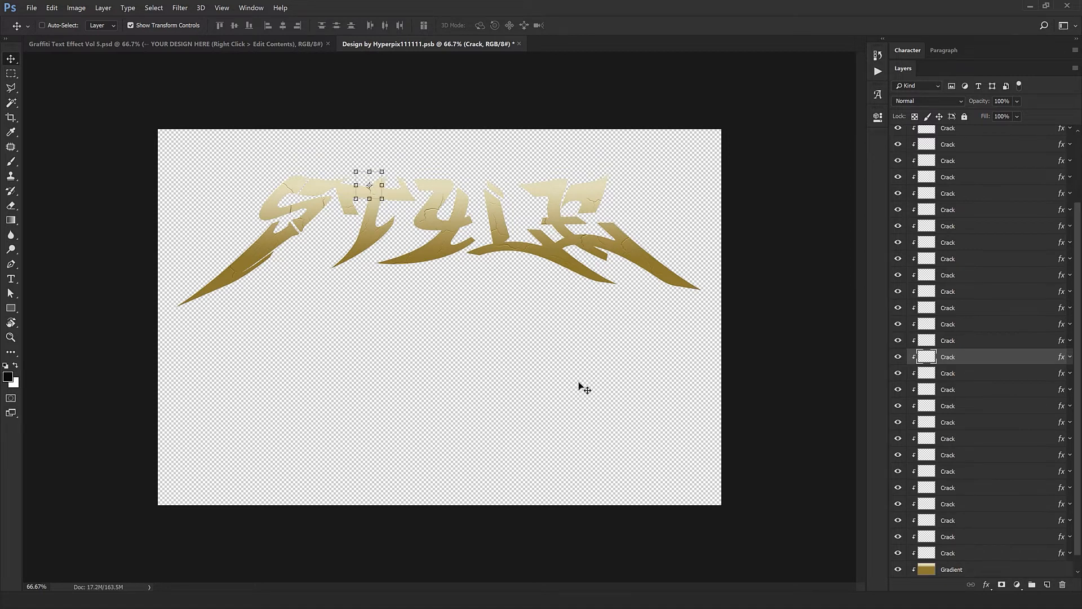
mouse_move(583, 384)
mouse_down()
mouse_move(500, 389)
mouse_move(573, 391)
mouse_up()
scroll(969, 327, up, 5)
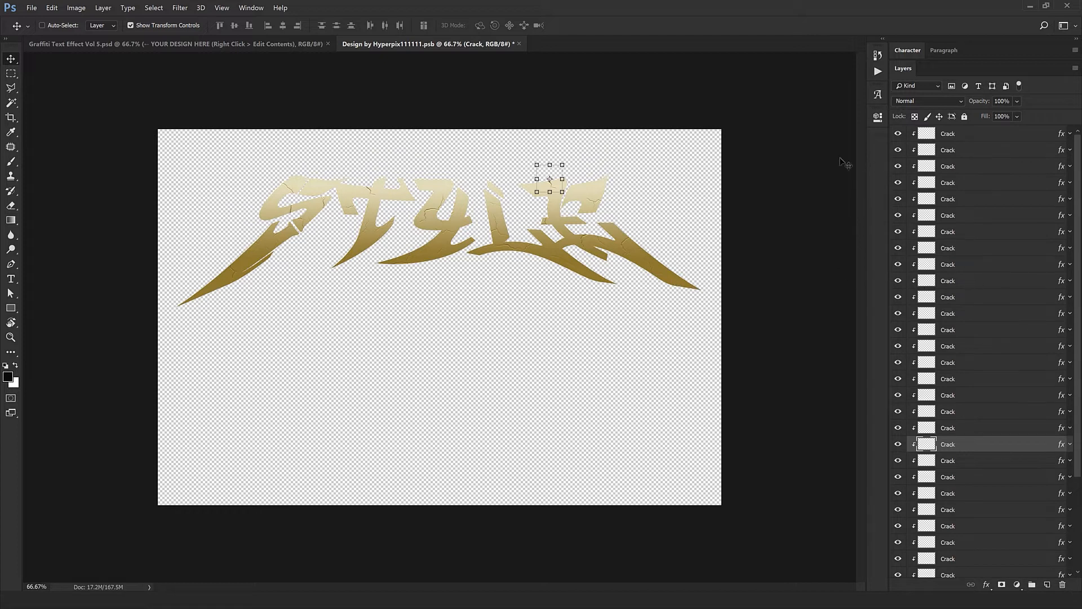
scroll(900, 364, down, 5)
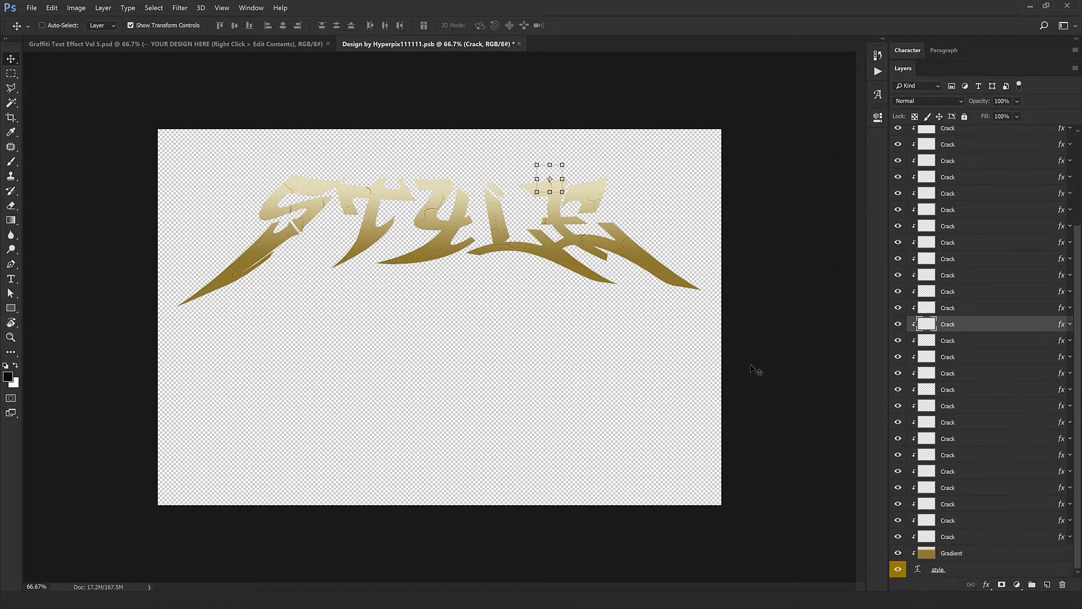
Turn off the transform controls, then save and close the smart object document Design by Hyperpix111111.psb
click(150, 26)
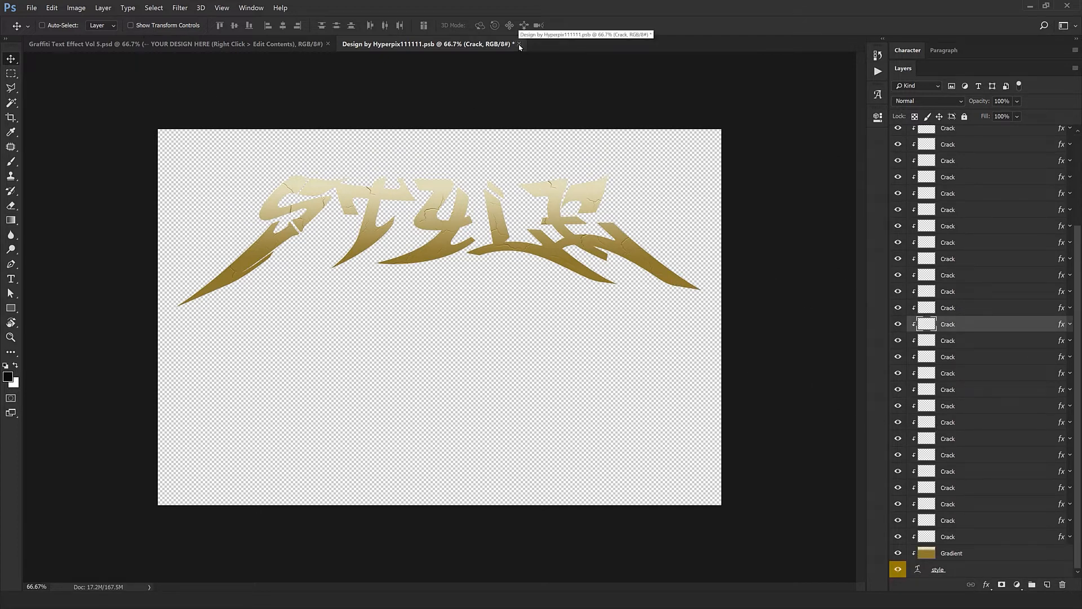
click(519, 45)
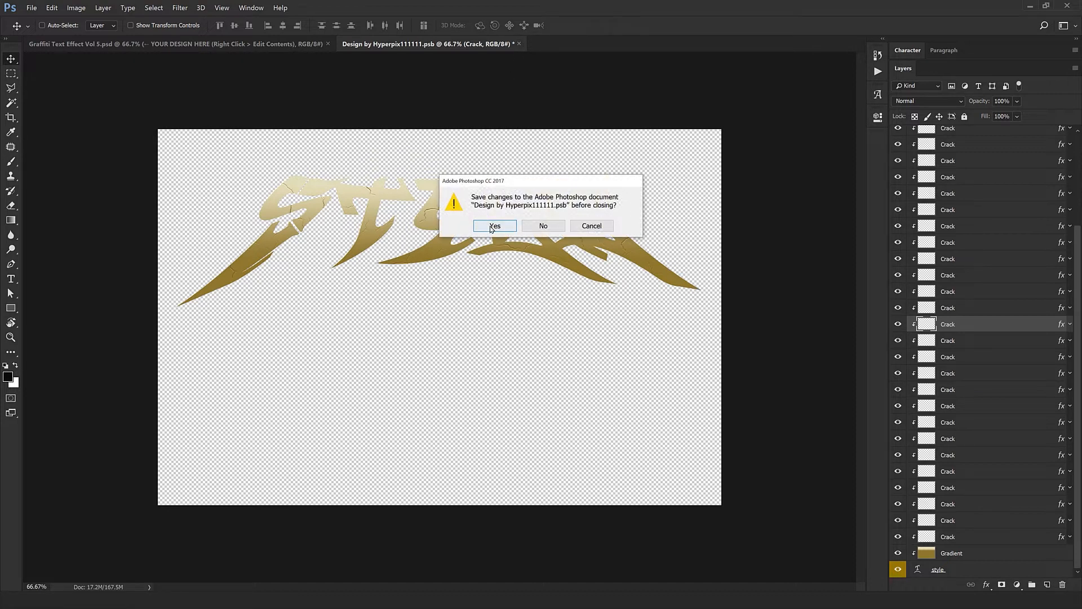
click(496, 227)
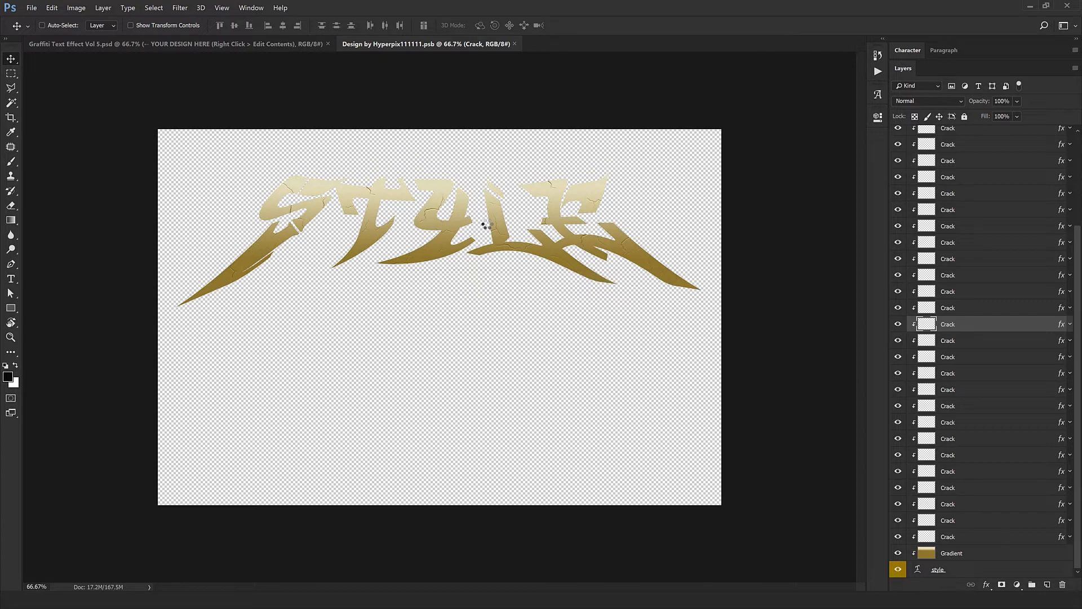
key(ctrl+w)
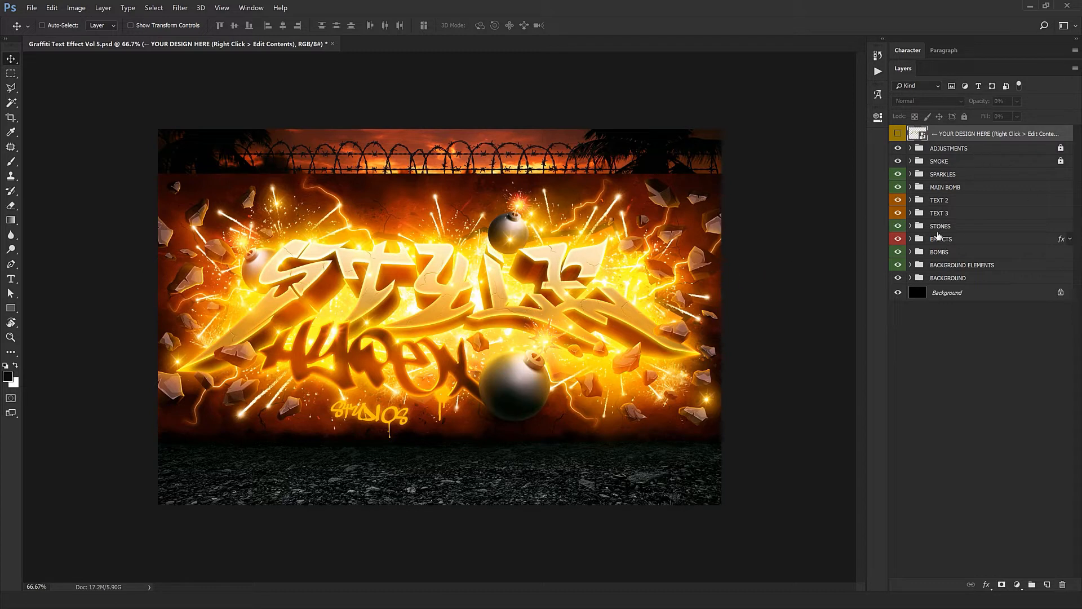
Expand the EFFECTS group and hide its EXTRUSION group
click(968, 242)
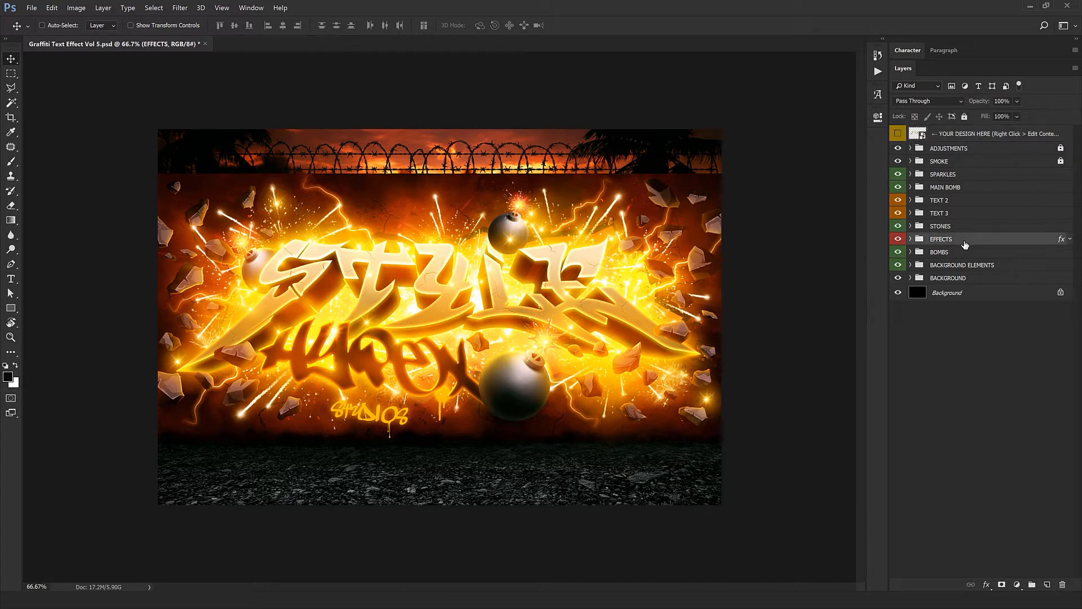
click(910, 239)
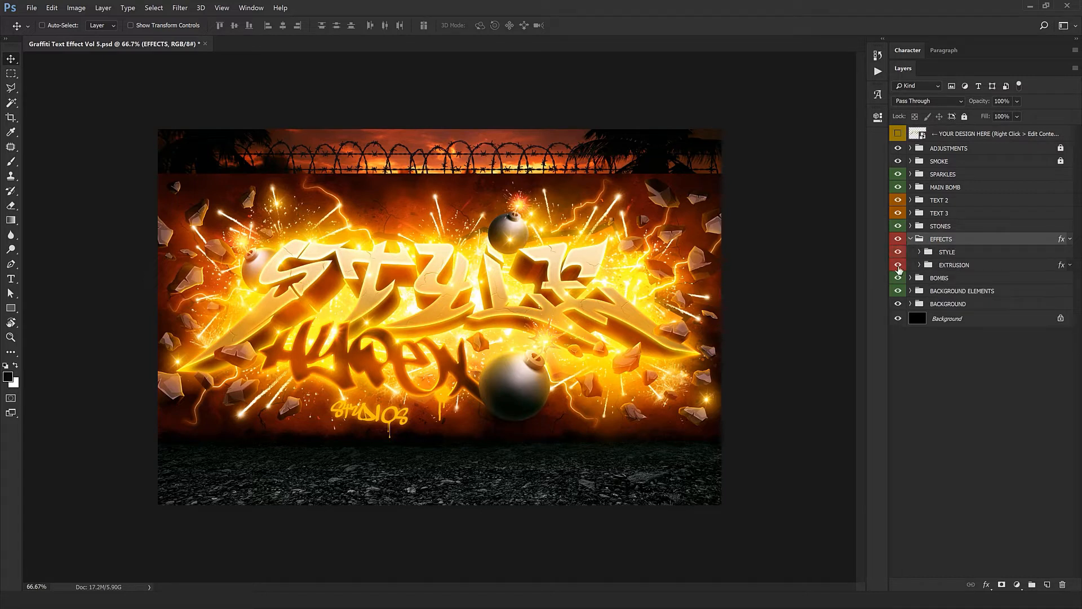
click(899, 265)
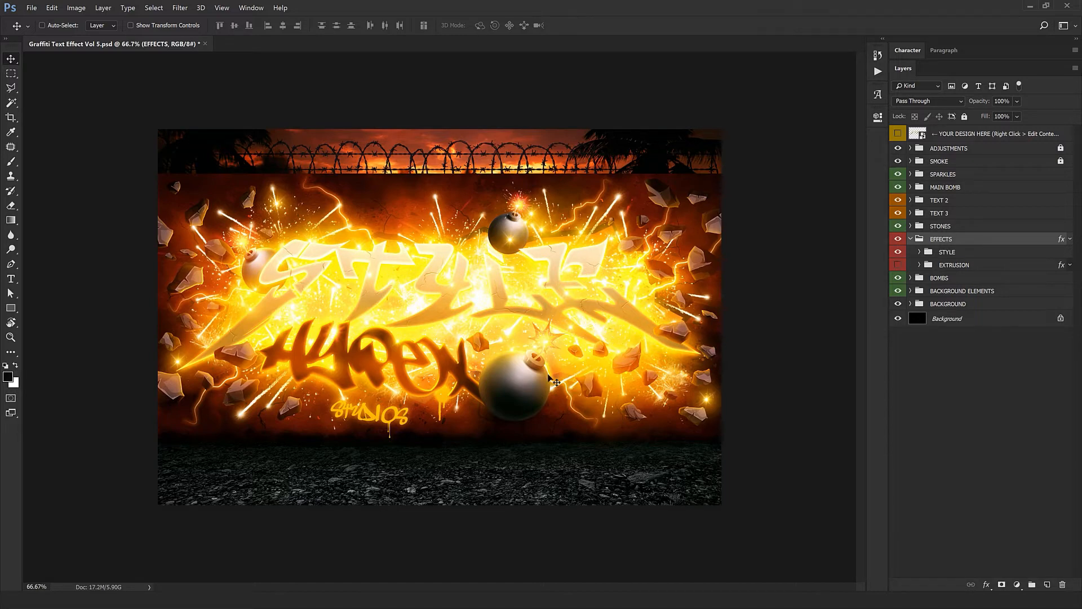
key(ctrl+1)
drag(565, 269, 519, 297)
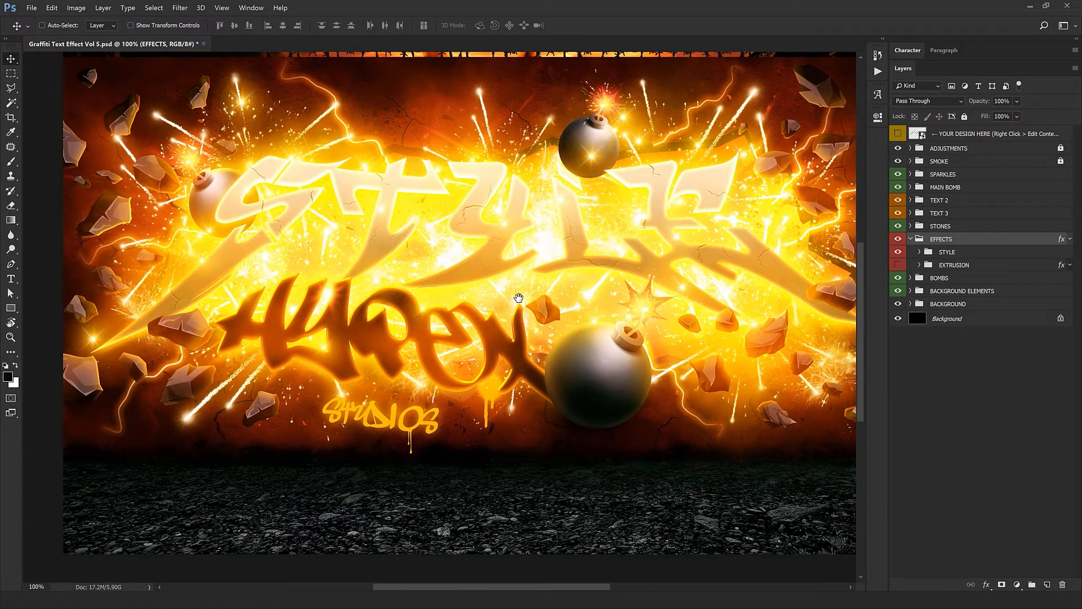
key(ctrl+minus)
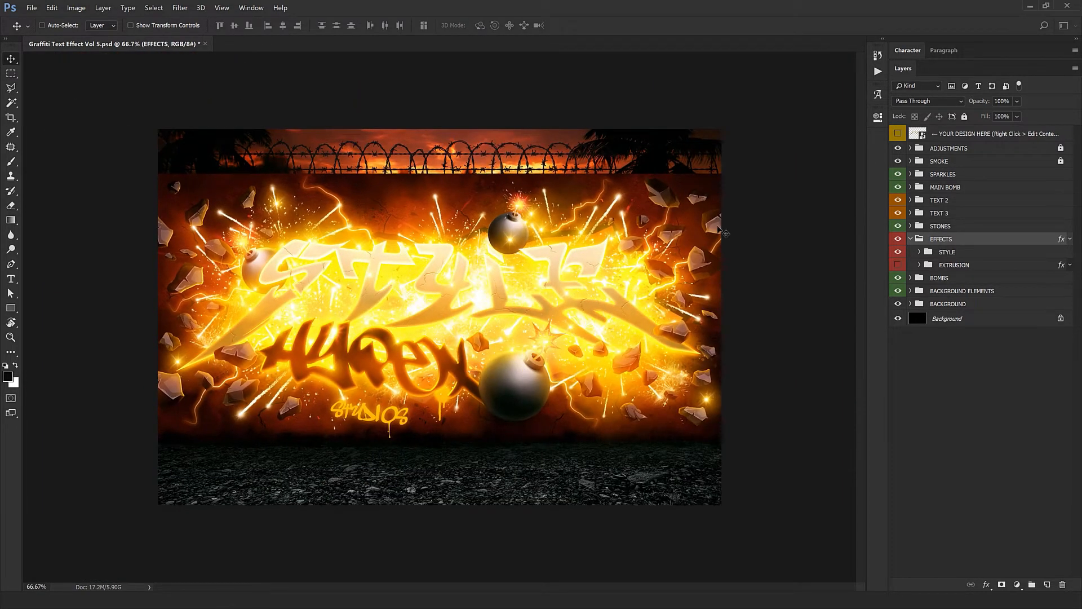
Check the ADJUSTMENTS group's contents and switch its visibility off and back on to compare its effect
click(914, 149)
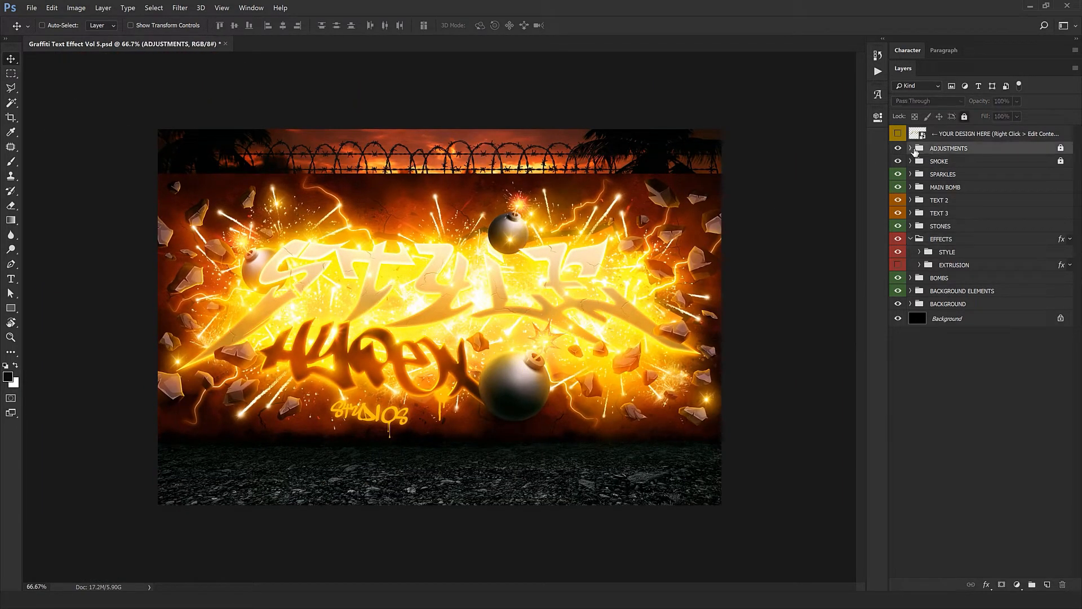
click(911, 149)
click(911, 149)
click(898, 149)
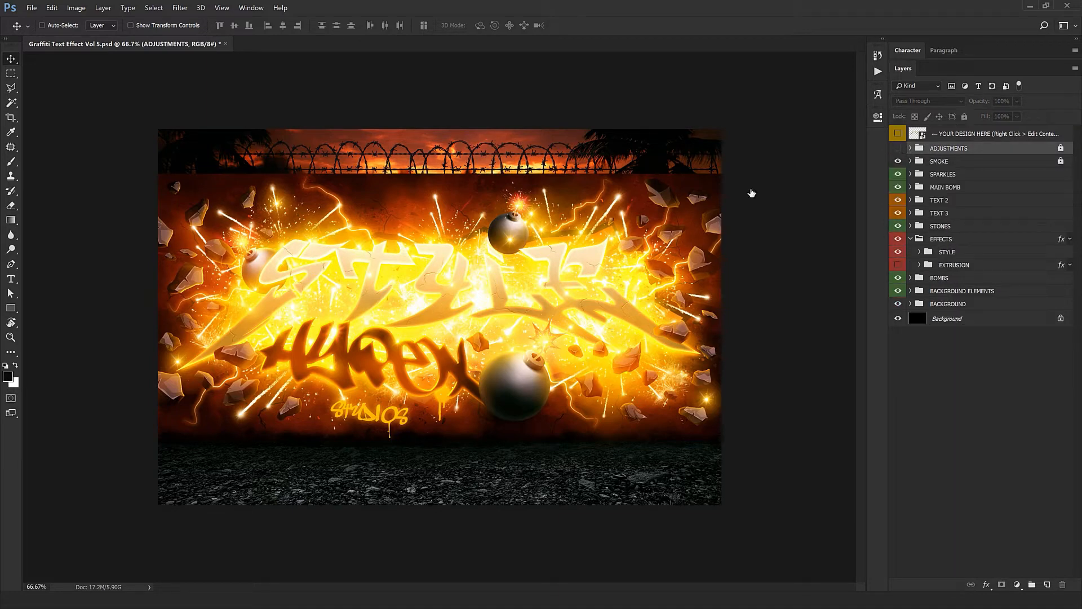
click(898, 150)
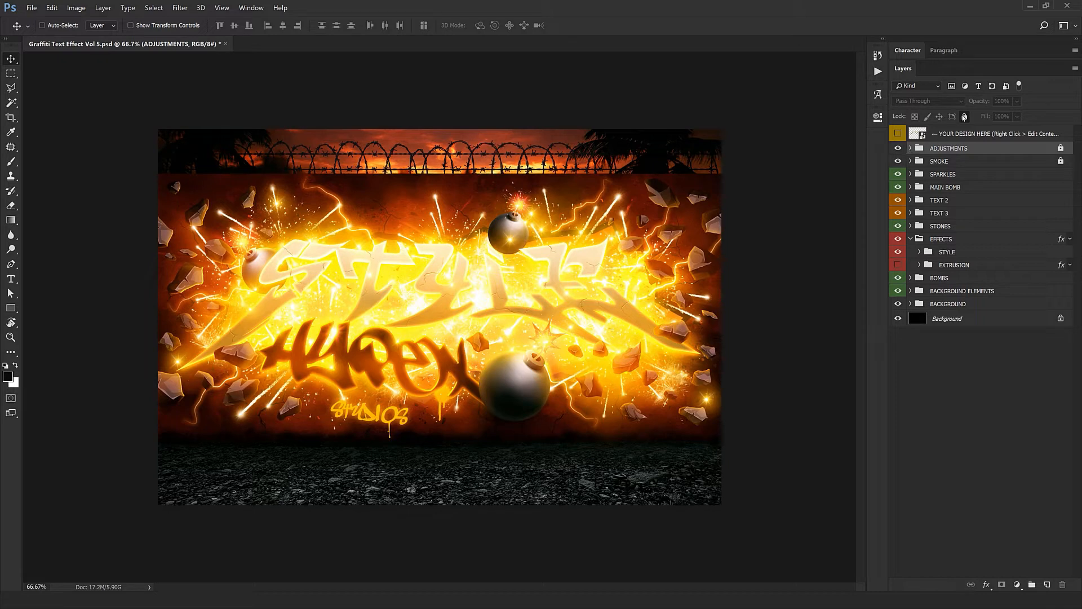
Inspect the Color Balance settings inside the ADJUSTMENTS group and compare the artwork with and without its Smoke layer
click(910, 148)
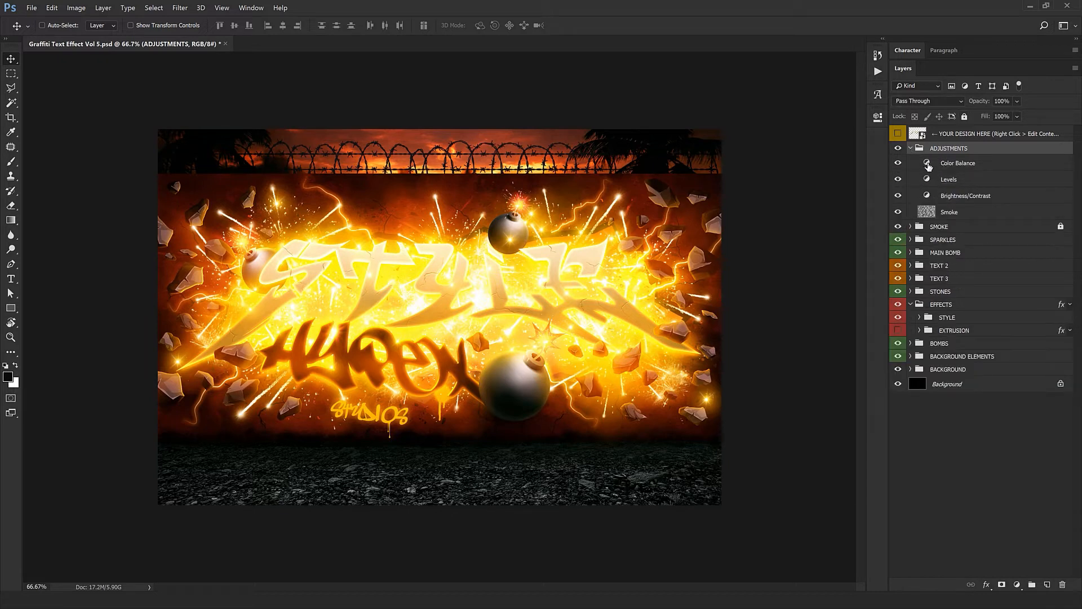
double_click(928, 163)
click(730, 119)
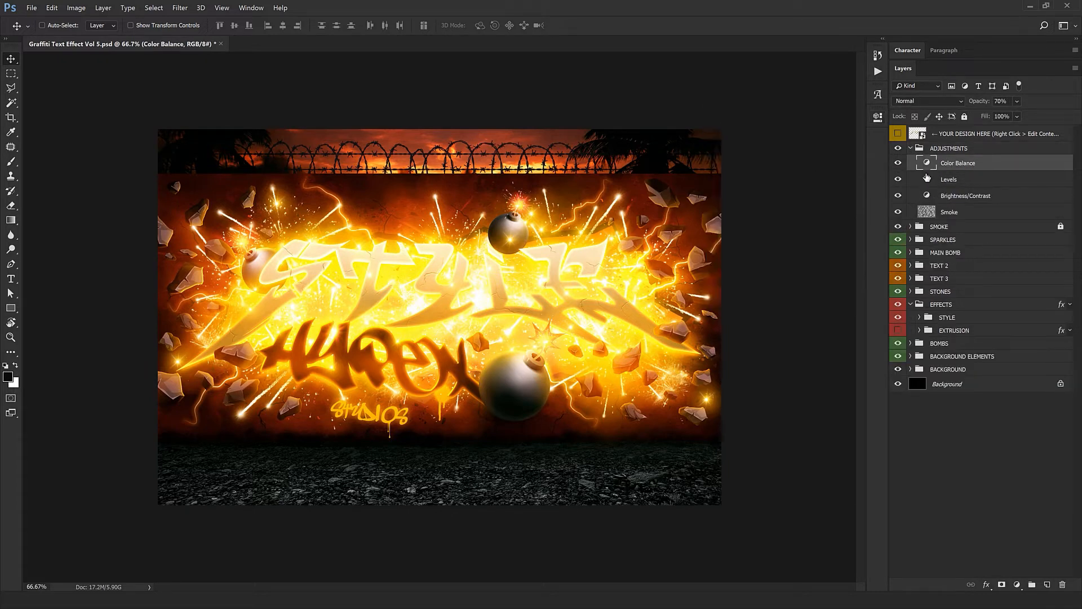
click(952, 209)
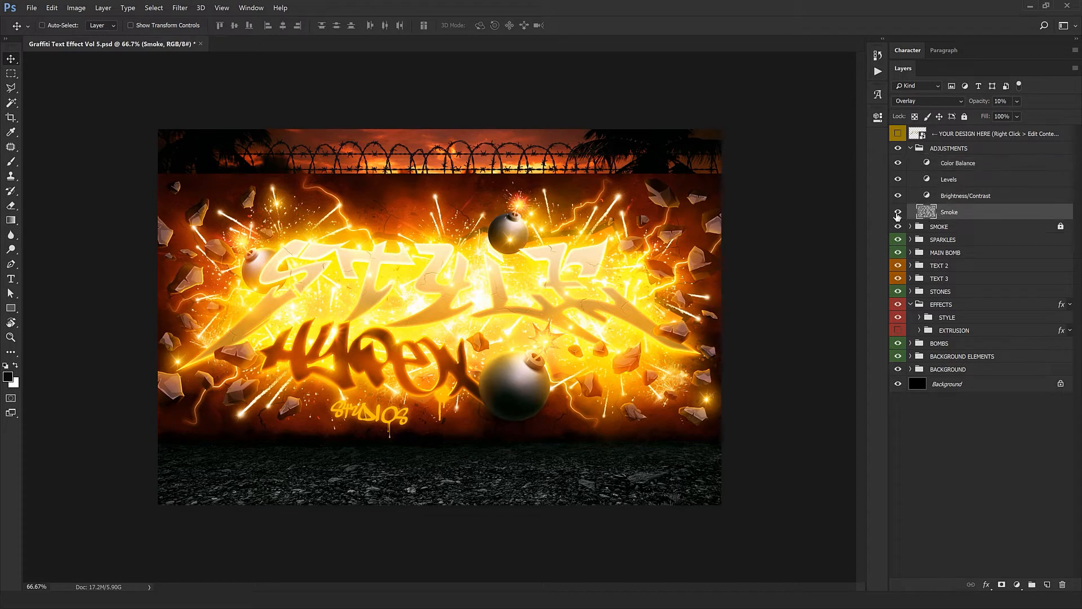
click(898, 211)
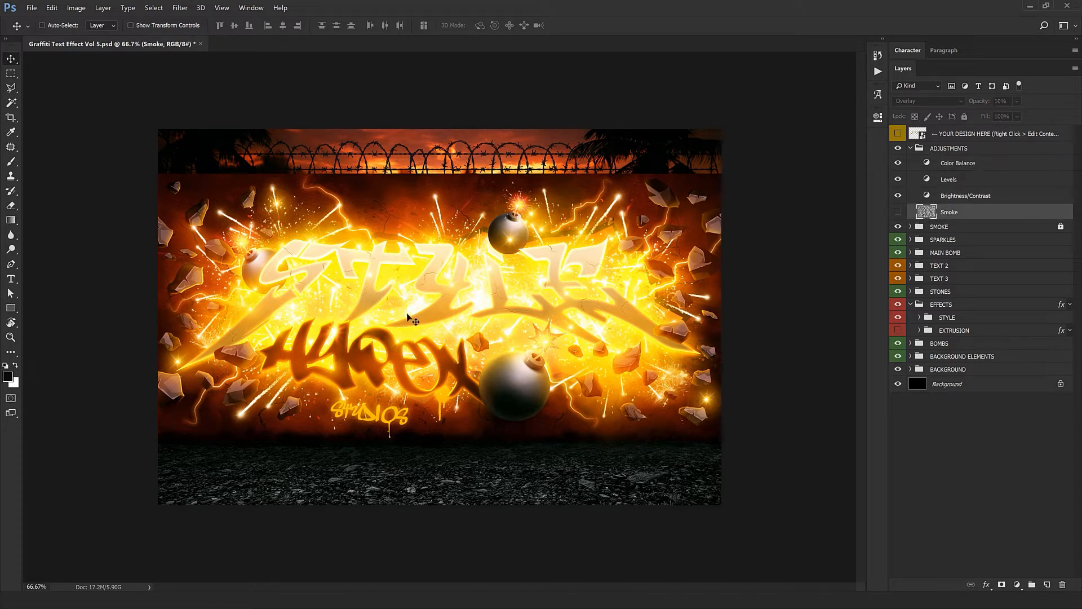
click(900, 213)
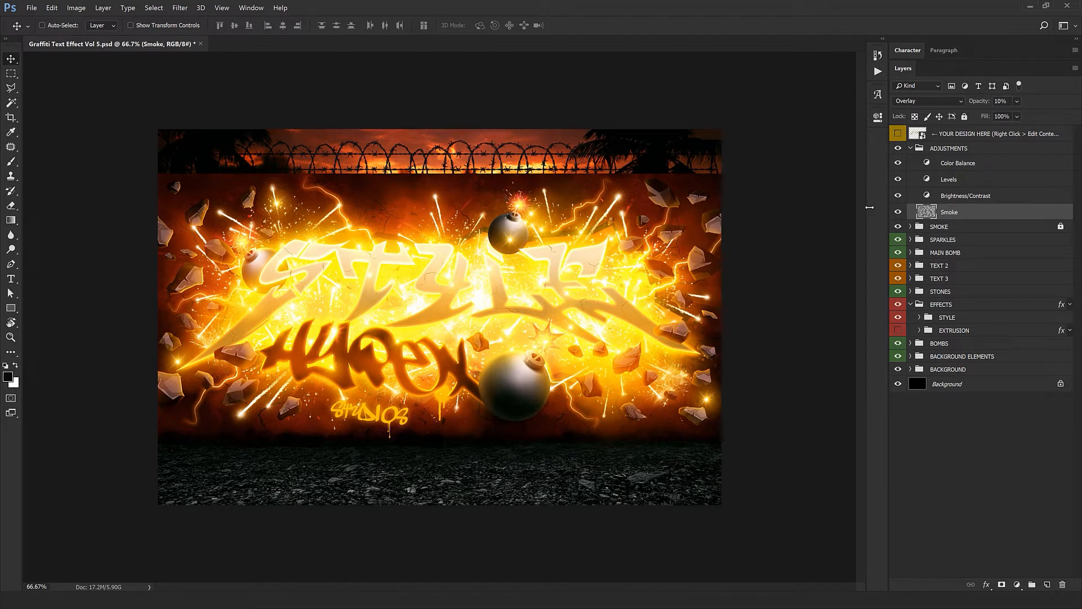
Collapse the ADJUSTMENTS group and lock it
click(914, 152)
click(911, 149)
click(965, 116)
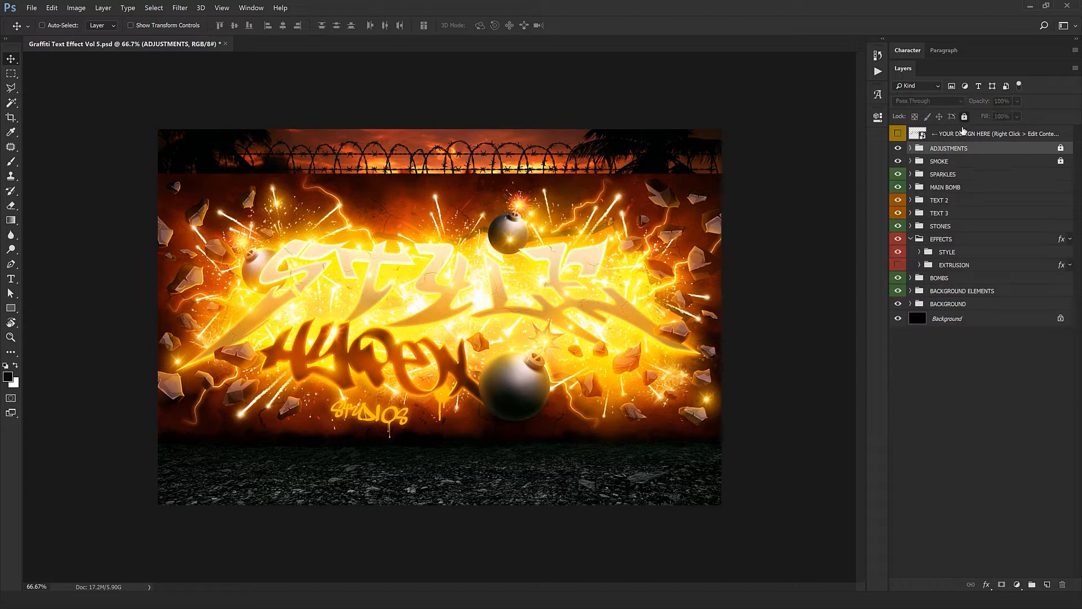
Expand and unlock the SMOKE group, and switch its visibility off and back on to compare
click(920, 162)
click(911, 161)
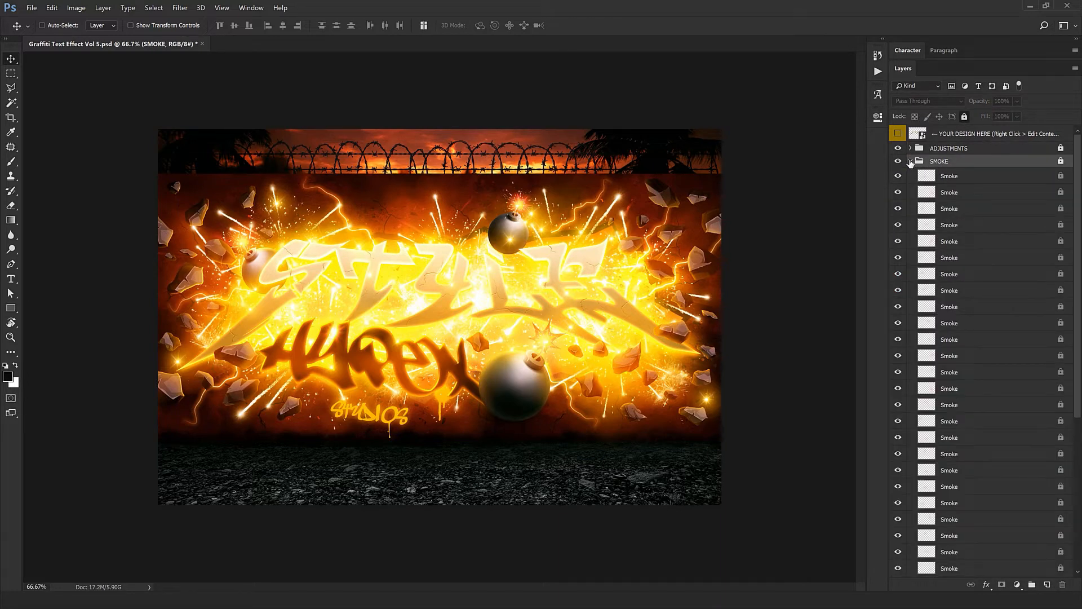
click(965, 117)
click(900, 162)
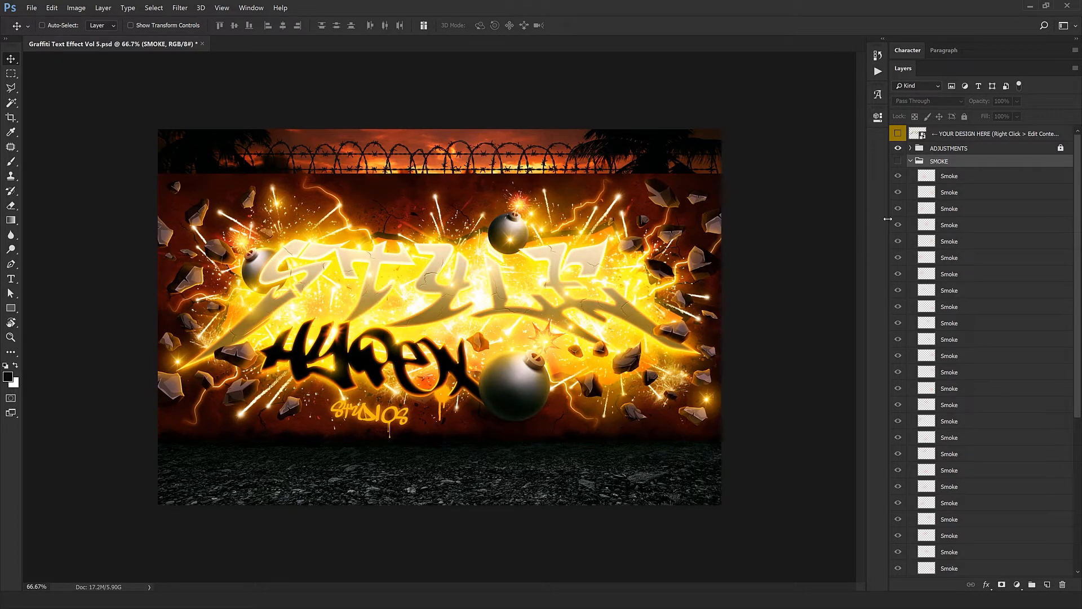
click(898, 161)
Reposition the eighth Smoke layer from the top of the SMOKE group, then collapse and lock the group
click(966, 290)
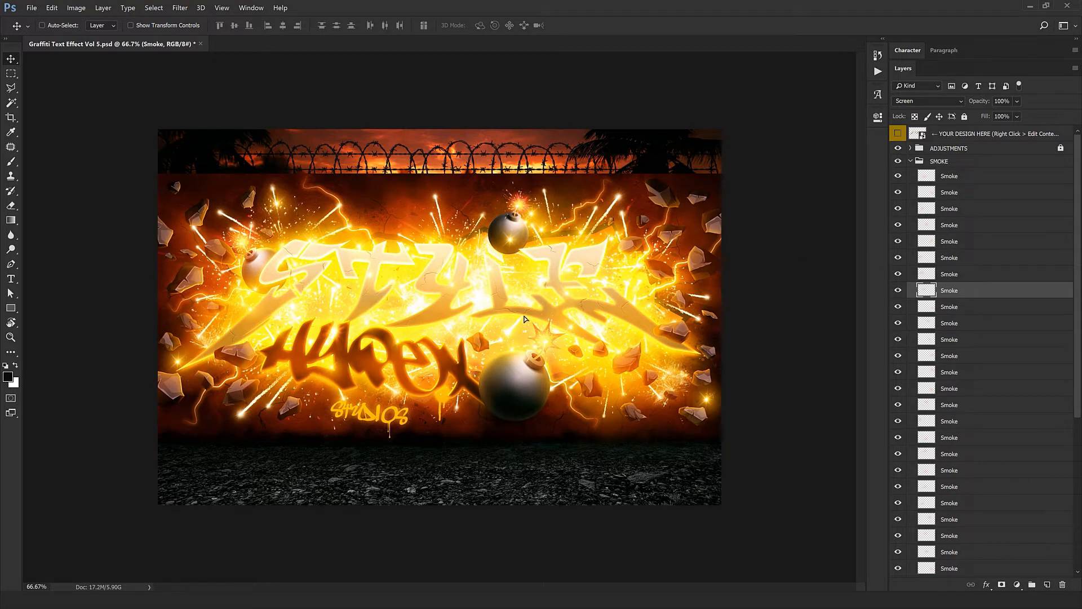
drag(434, 220, 369, 324)
click(937, 162)
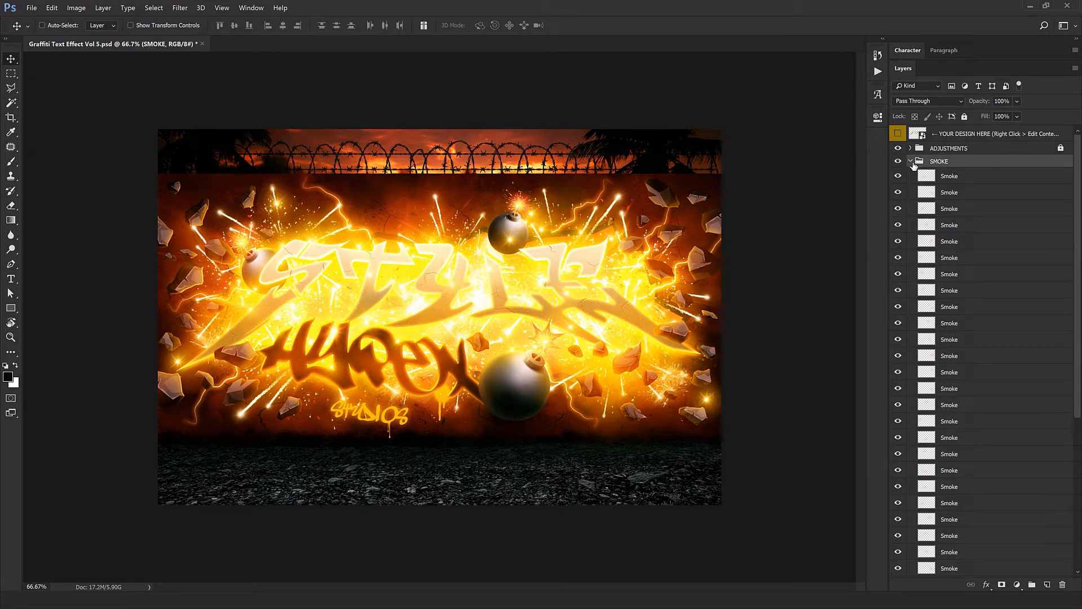
click(911, 161)
click(965, 116)
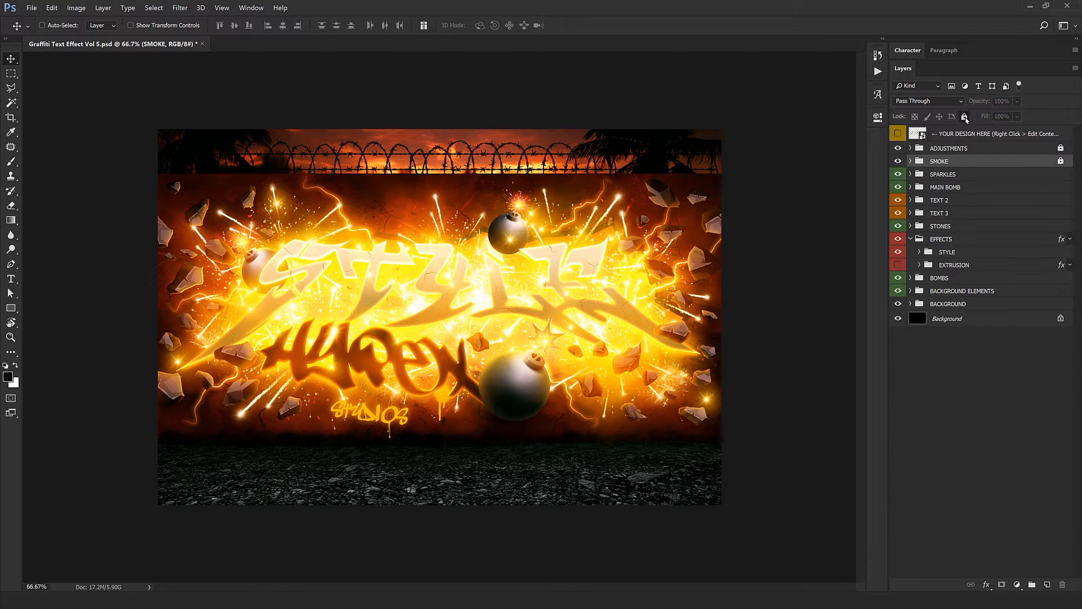
Expand the SPARKLES group and compare the artwork with its Light subgroup hidden and shown
click(943, 176)
click(911, 175)
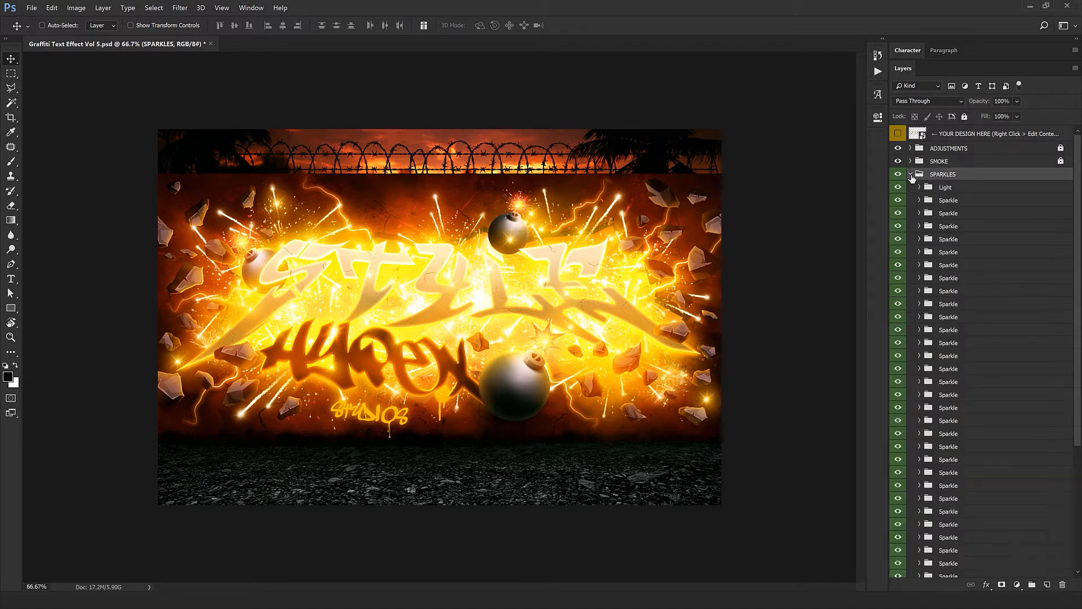
click(911, 175)
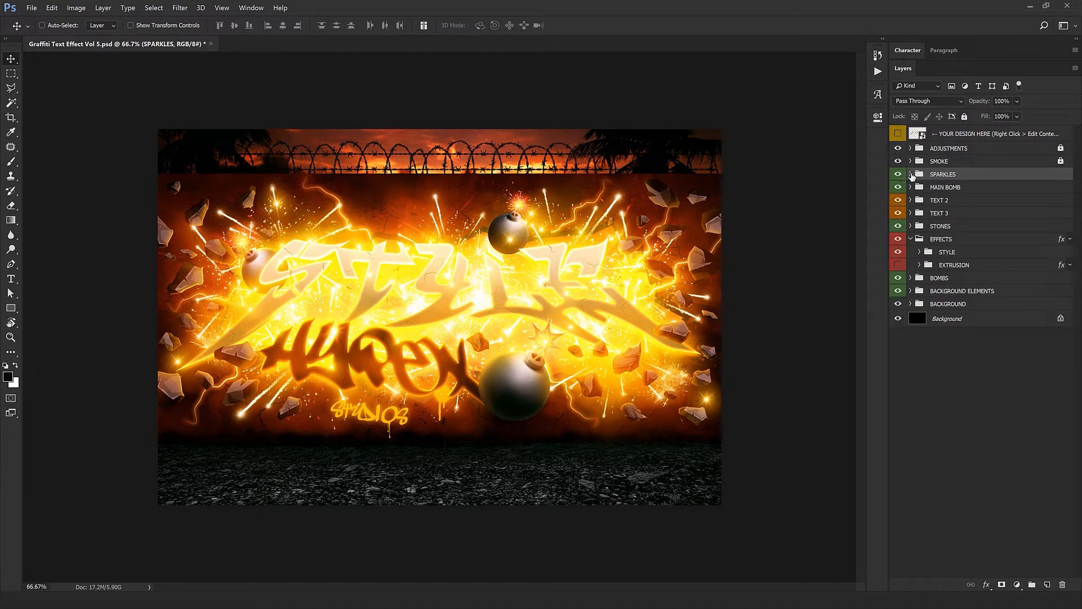
click(911, 174)
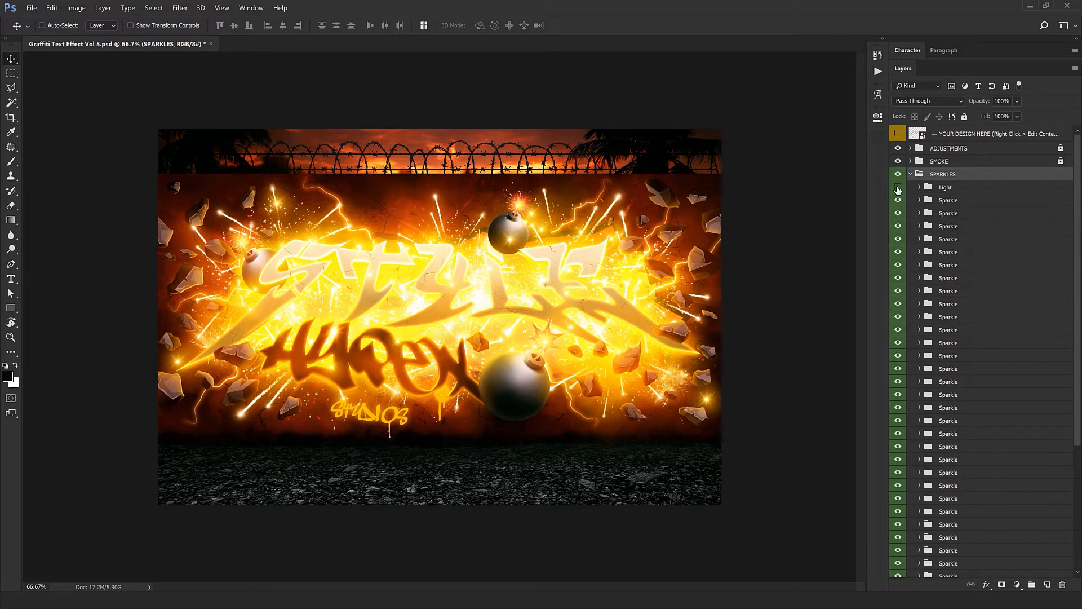
click(899, 188)
click(899, 188)
Reposition the Light subgroup and the first Sparkle subgroup of the SPARKLES group on the artwork
click(962, 188)
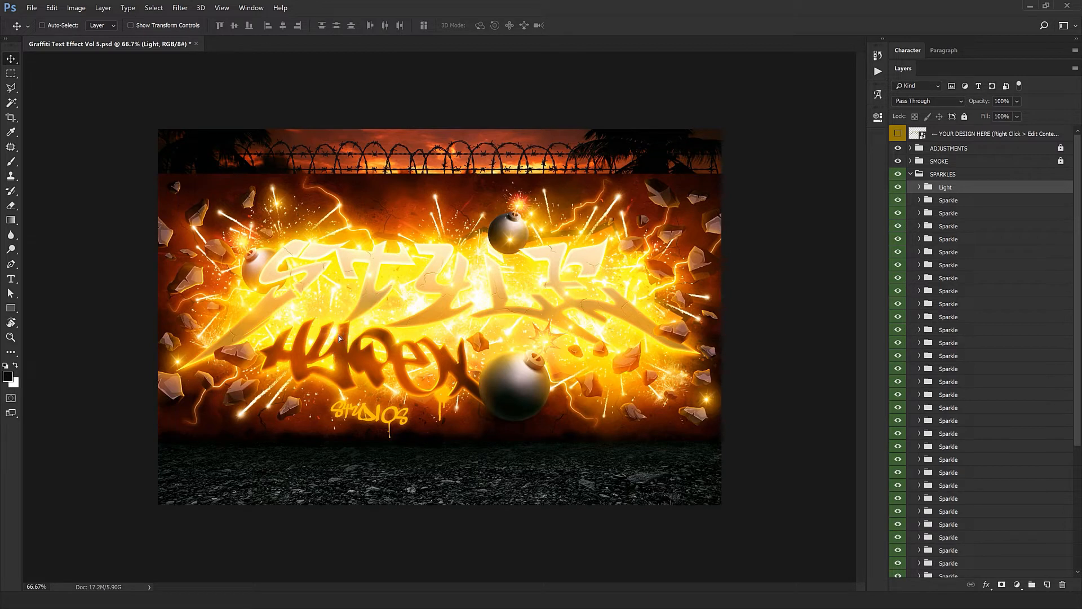
drag(339, 336, 410, 357)
click(953, 201)
scroll(953, 341, down, 4)
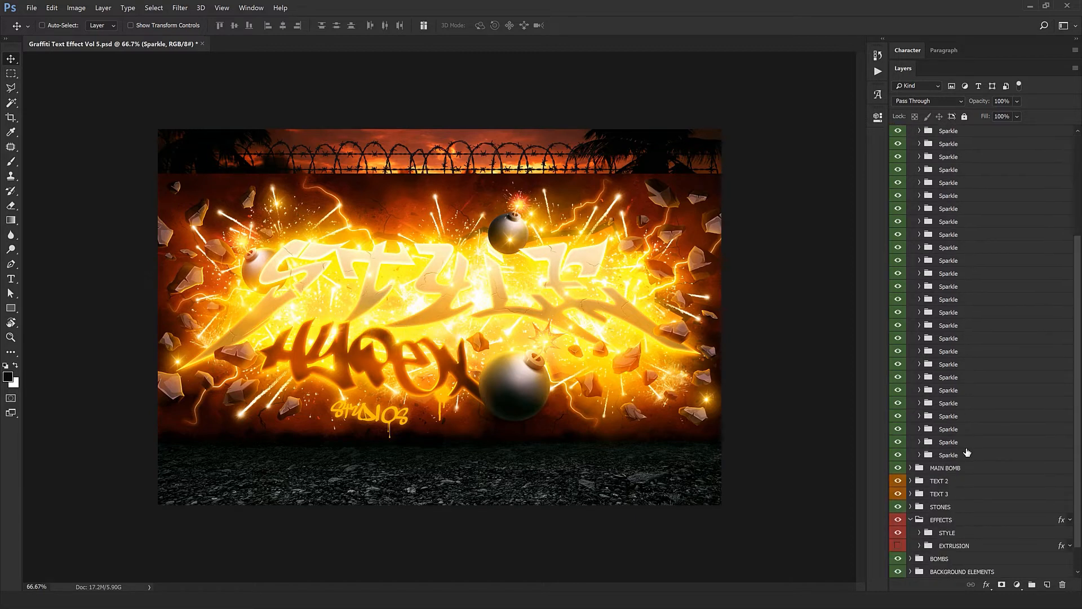
scroll(968, 452, up, 3)
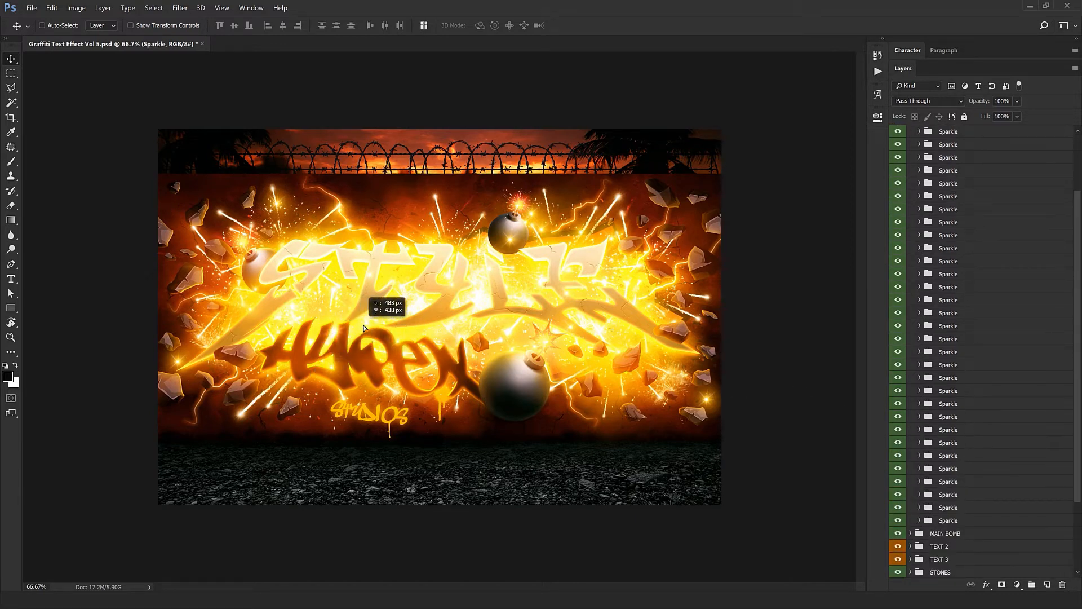
drag(363, 328, 219, 455)
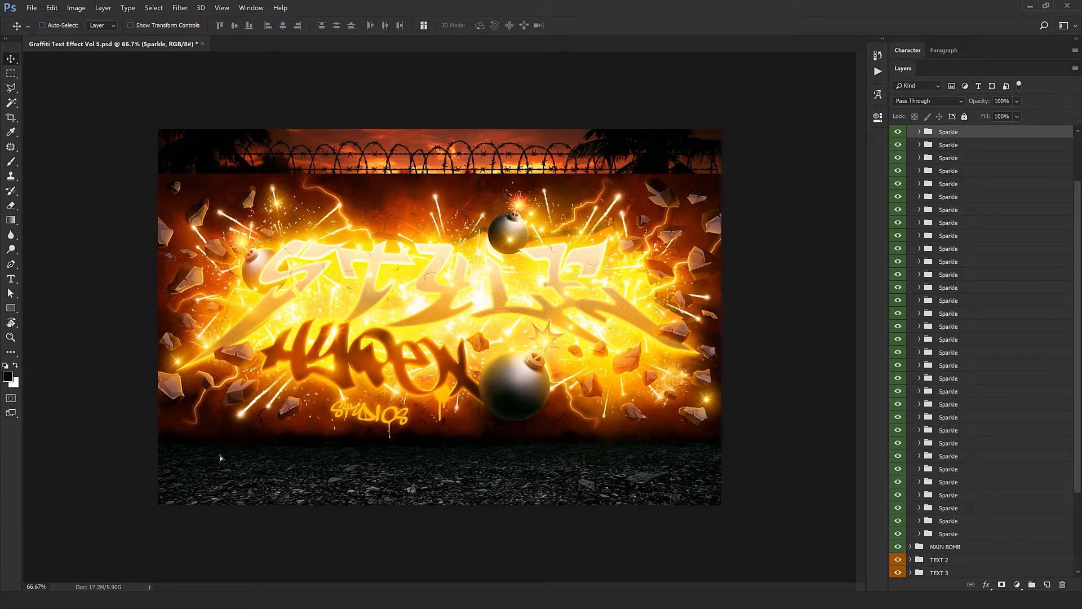
Reposition the second, third and fourth Sparkle subgroups around the lettering, then collapse the SPARKLES group
click(971, 149)
drag(289, 428, 243, 367)
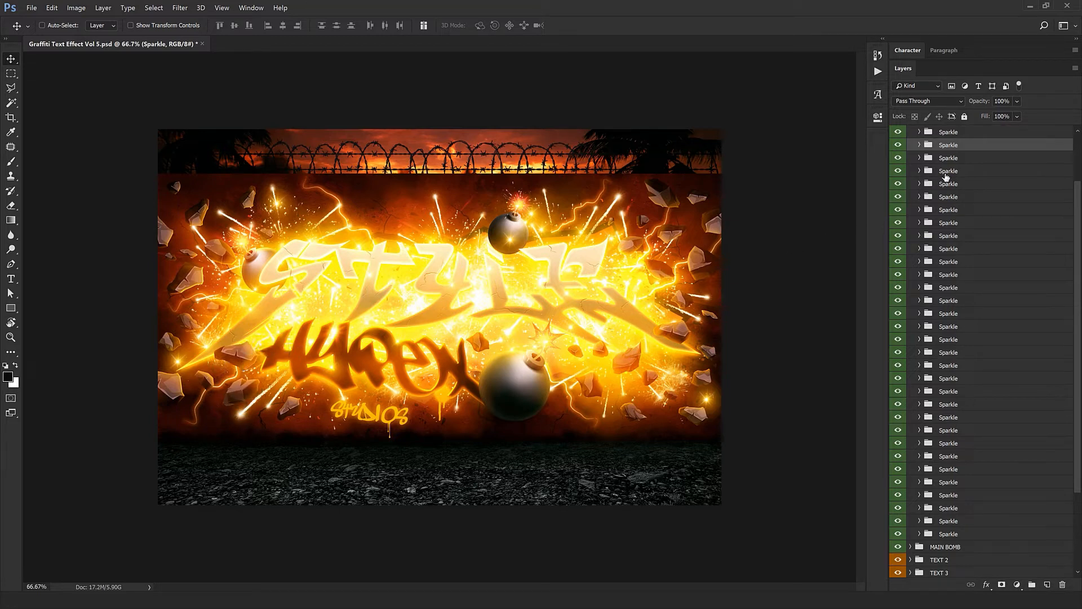
click(961, 159)
drag(282, 334, 664, 327)
click(961, 172)
drag(316, 373, 413, 341)
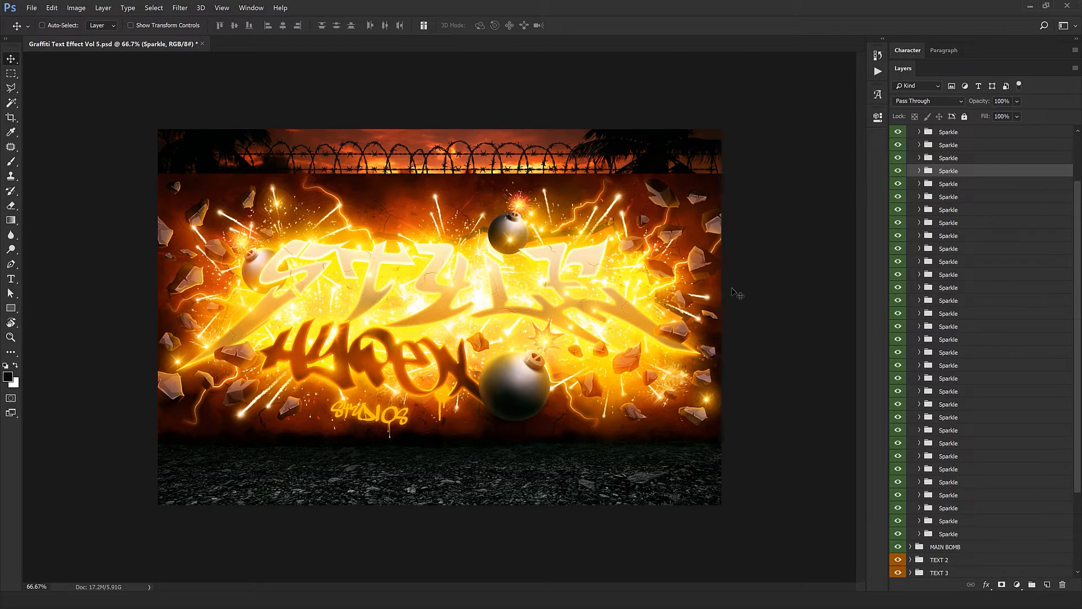
scroll(934, 213, up, 2)
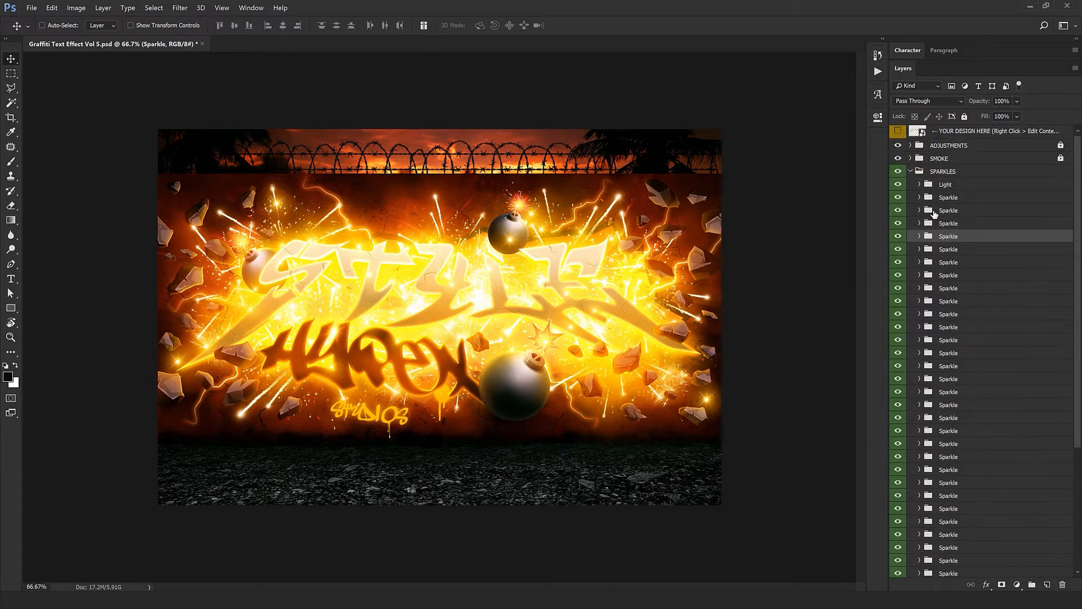
click(913, 174)
click(911, 172)
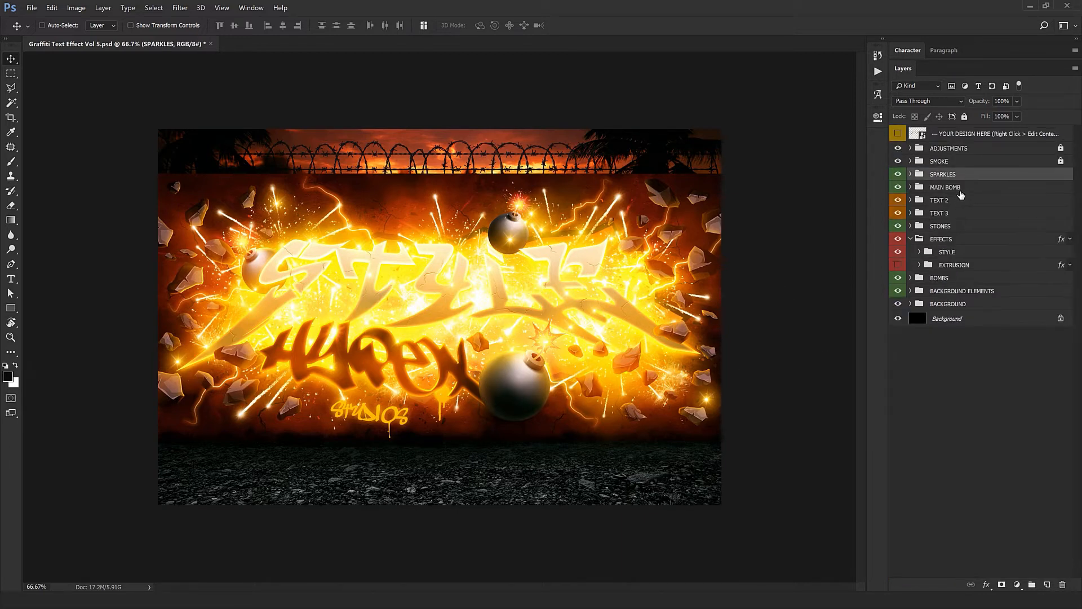
Duplicate the MAIN BOMB group and place the copy just to the right of the original bomb
click(931, 188)
click(911, 188)
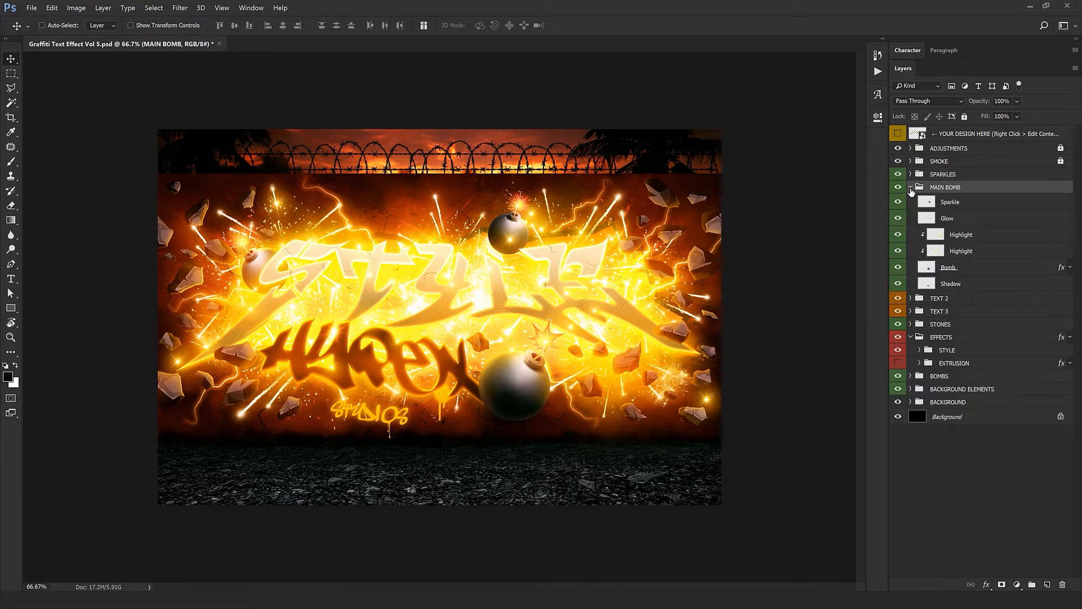
click(912, 188)
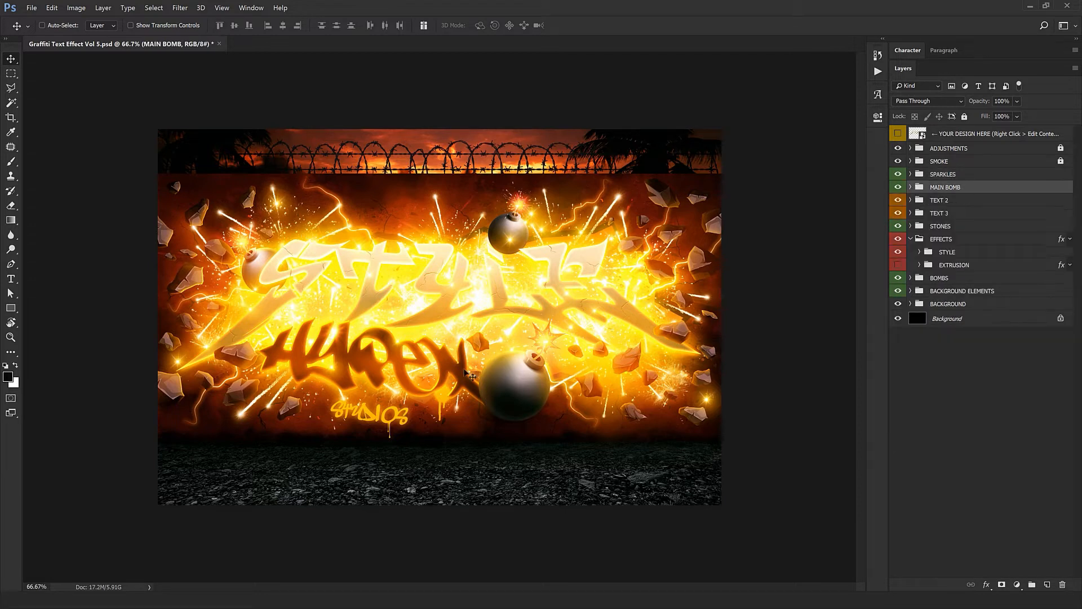
drag(526, 359, 535, 397)
drag(564, 411, 650, 409)
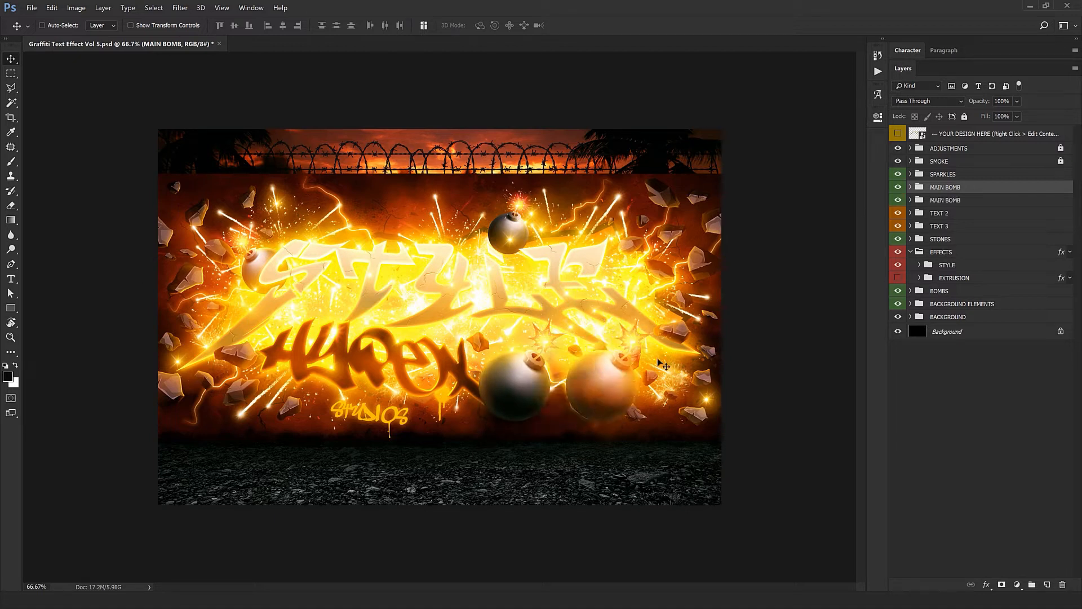
drag(663, 365, 636, 369)
Scale the duplicate bomb down to about 69% and shift it, then delete the copy
key(ctrl+t)
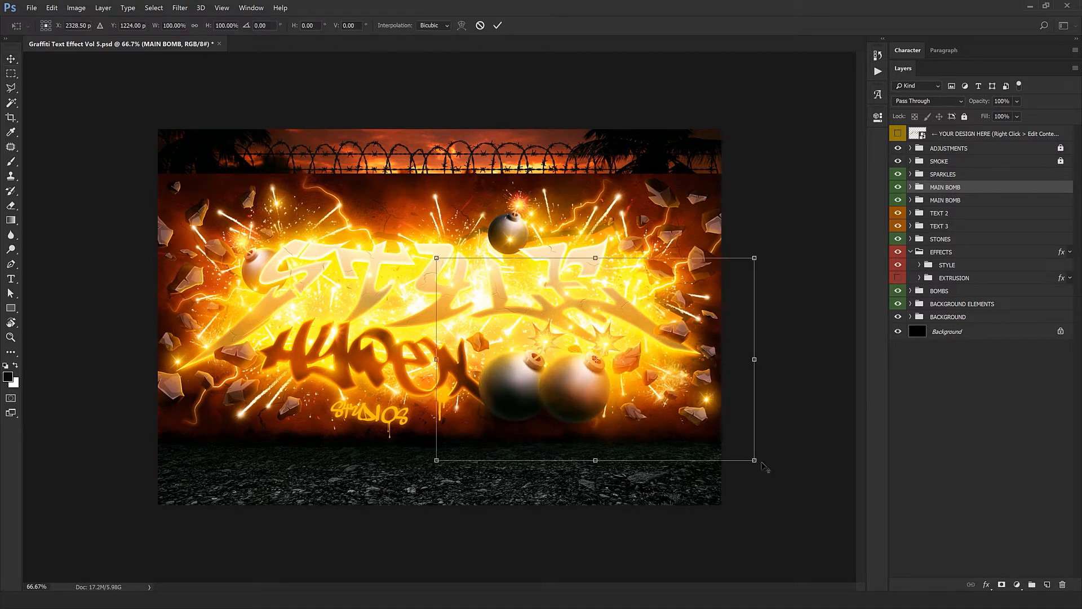
drag(761, 462, 699, 434)
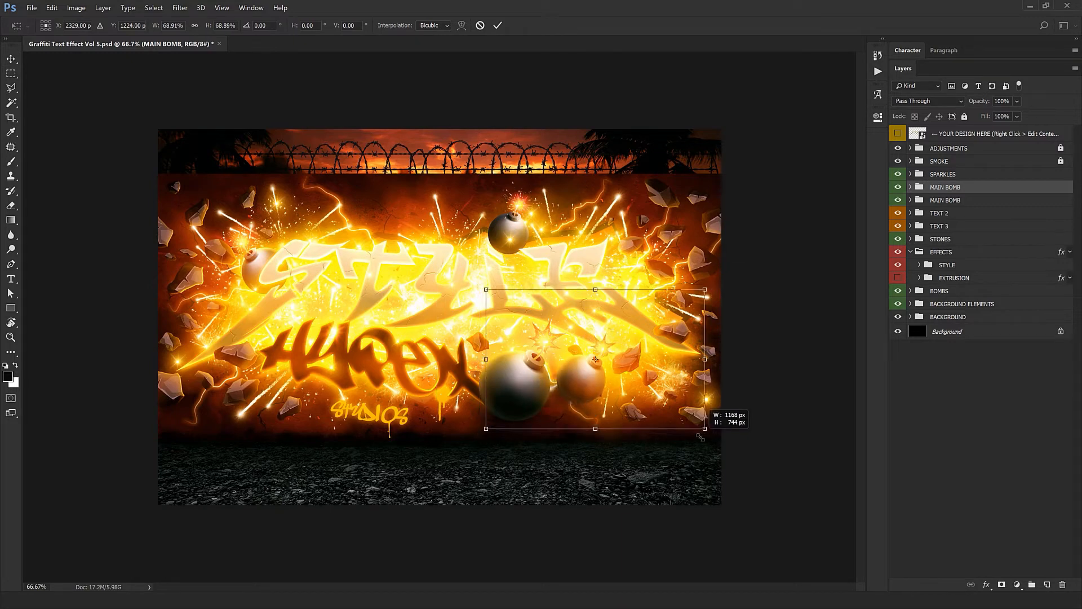
drag(704, 474, 738, 304)
key(Return)
drag(584, 425, 623, 453)
key(Delete)
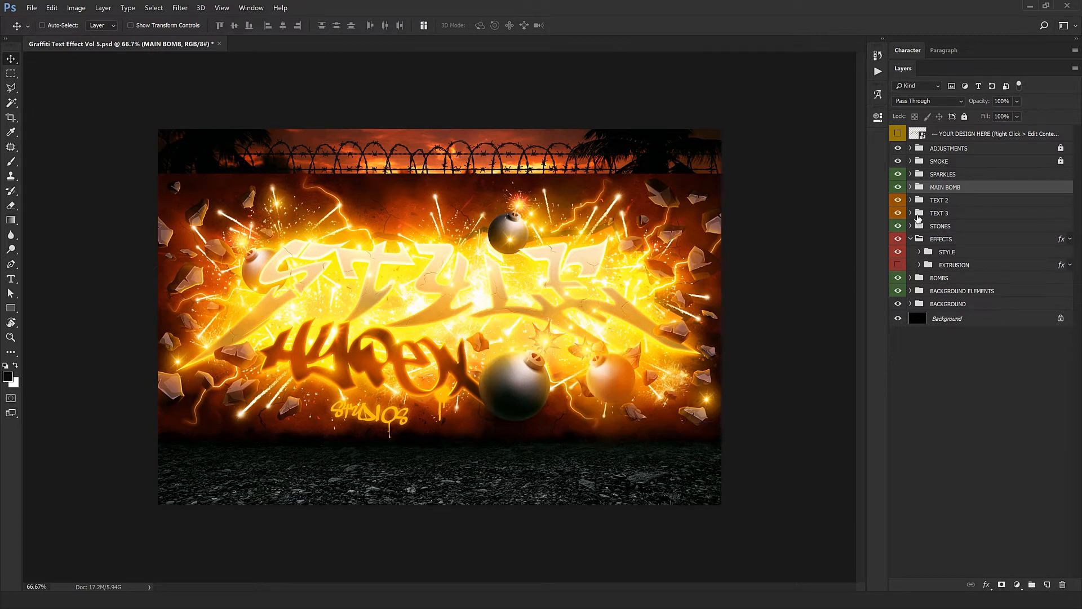
Expand the MAIN BOMB group and hide its Glow and Sparkle layers
click(910, 187)
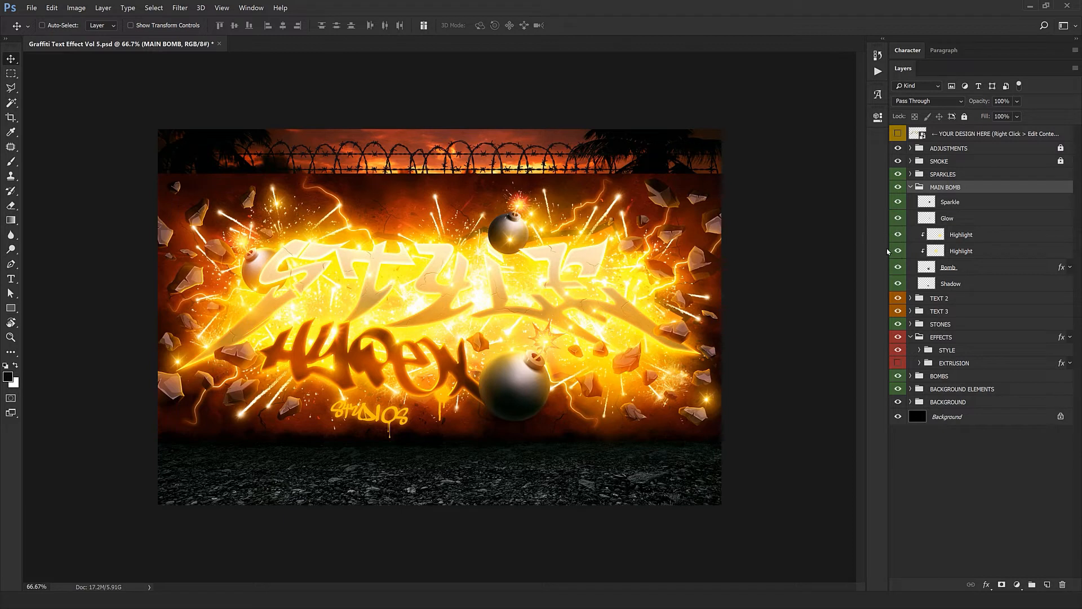
click(898, 219)
click(899, 202)
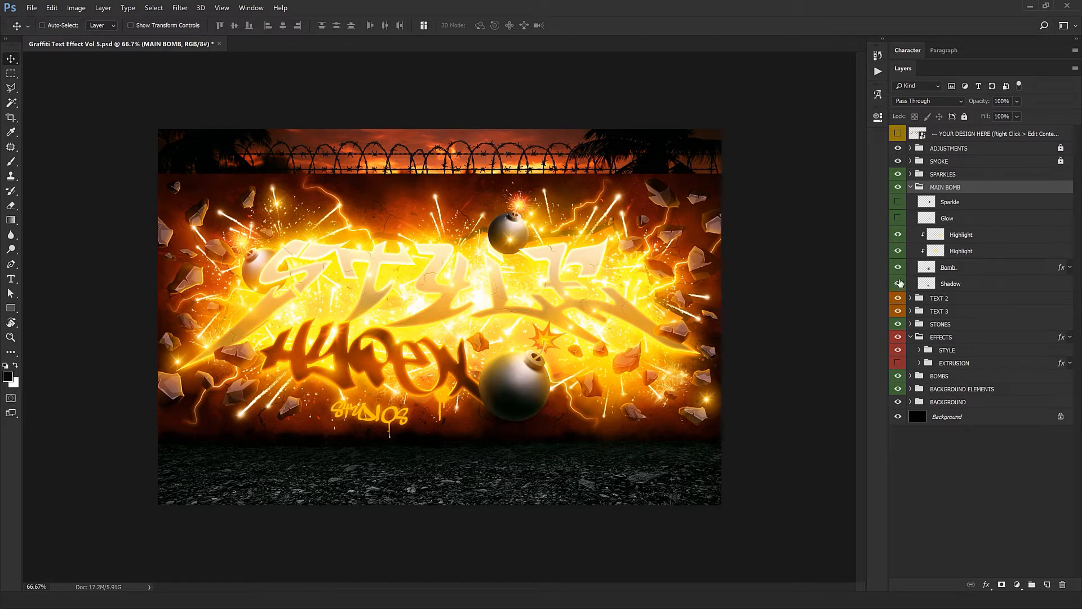
Show the Glow and Sparkle layers of the MAIN BOMB group again and collapse the group
click(899, 218)
click(899, 202)
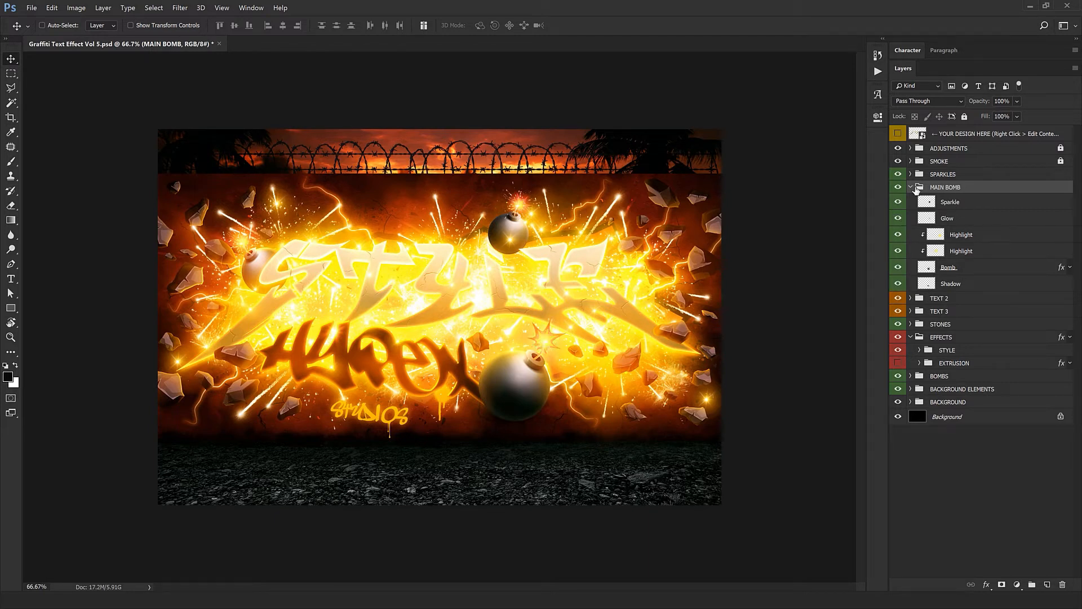
click(913, 187)
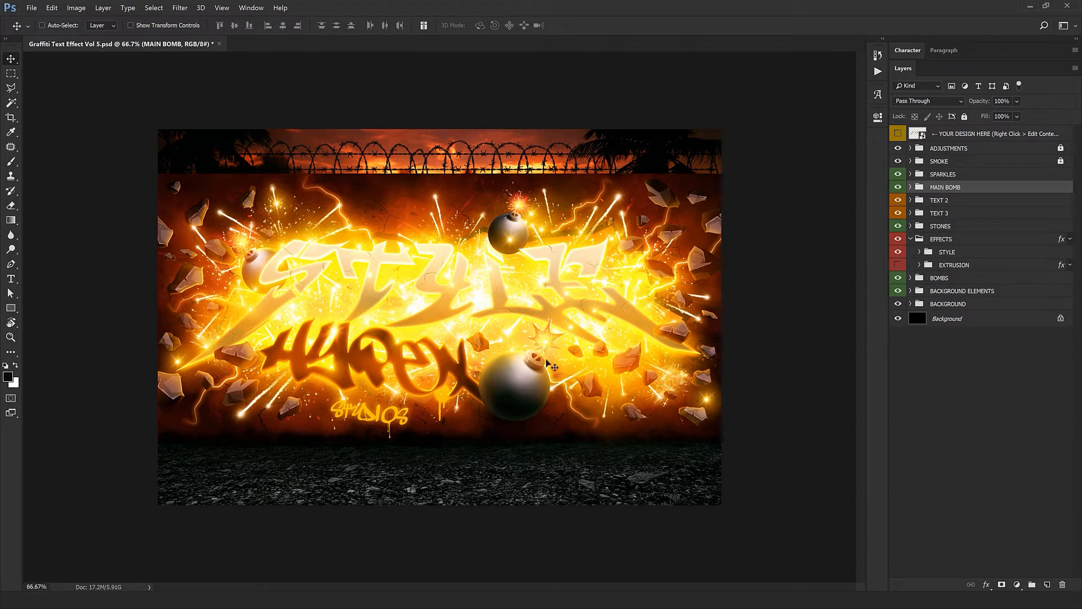
Replace the HYPEX text in the TEXT 2 group with "types" and shift the lettering slightly left, away from the main bomb
click(911, 200)
click(964, 217)
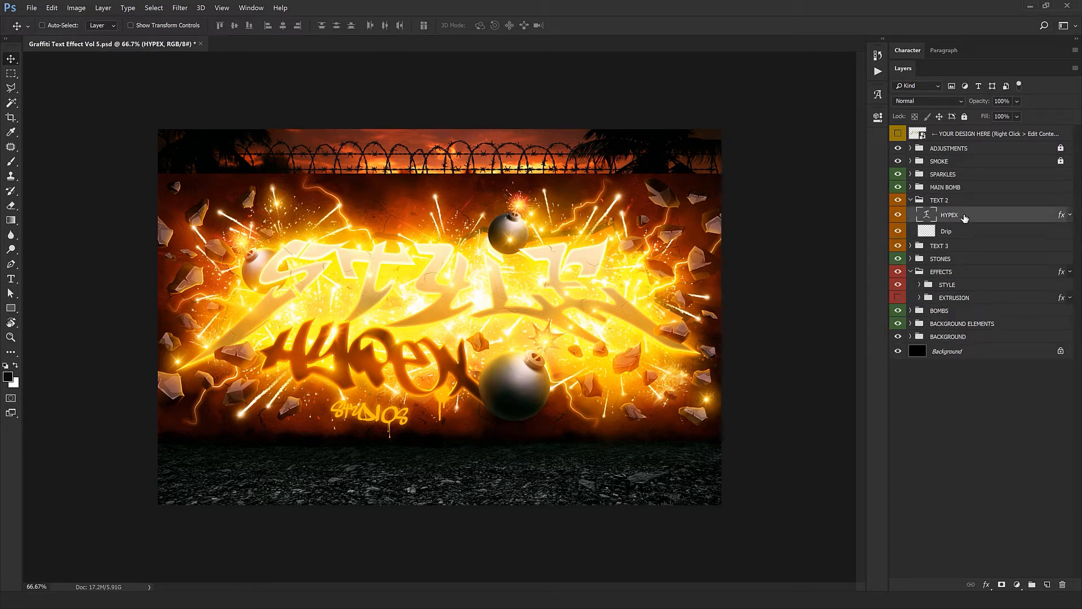
double_click(925, 215)
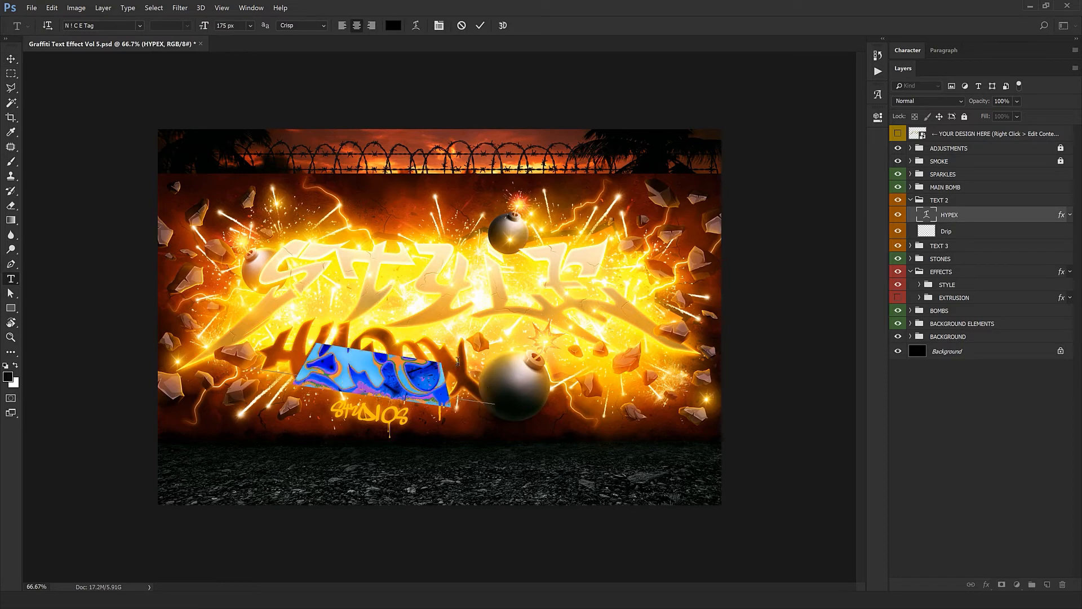
key(ctrl+h)
key(ctrl+h)
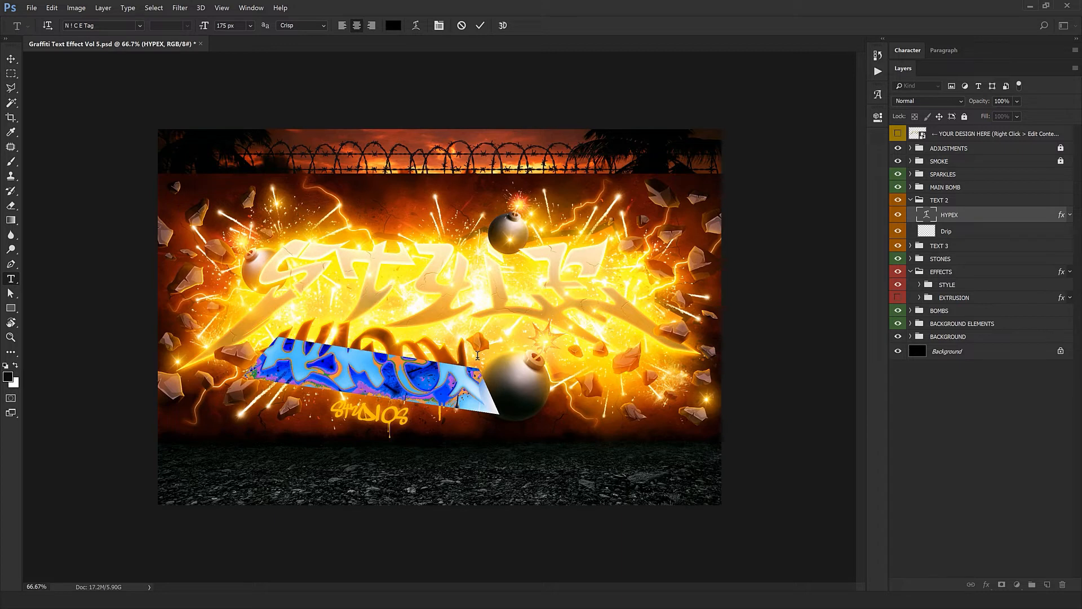
text(type)
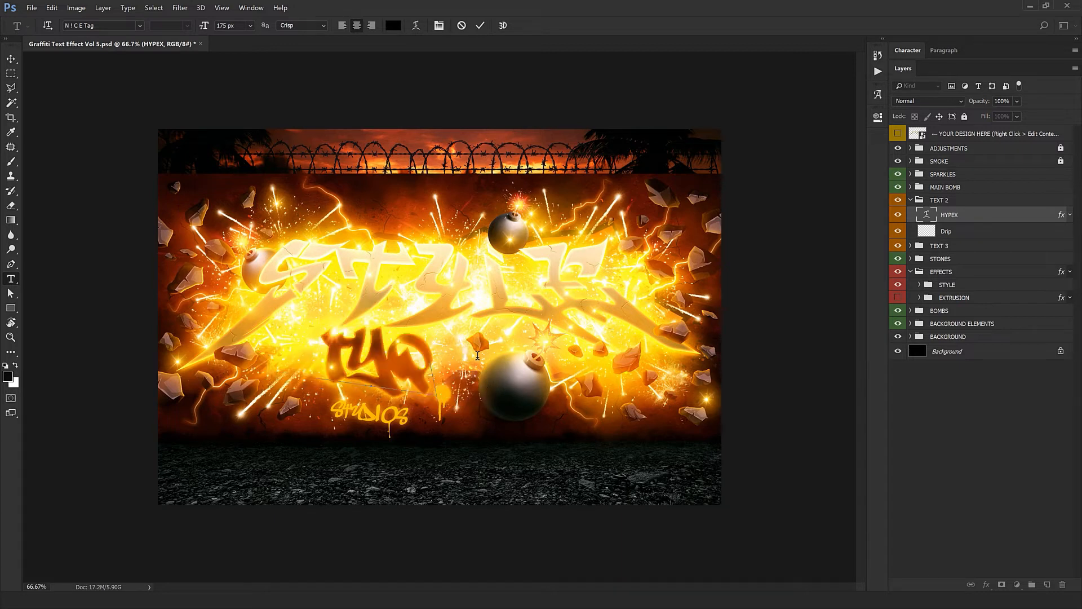
text(s)
key(ctrl+Return)
key(v)
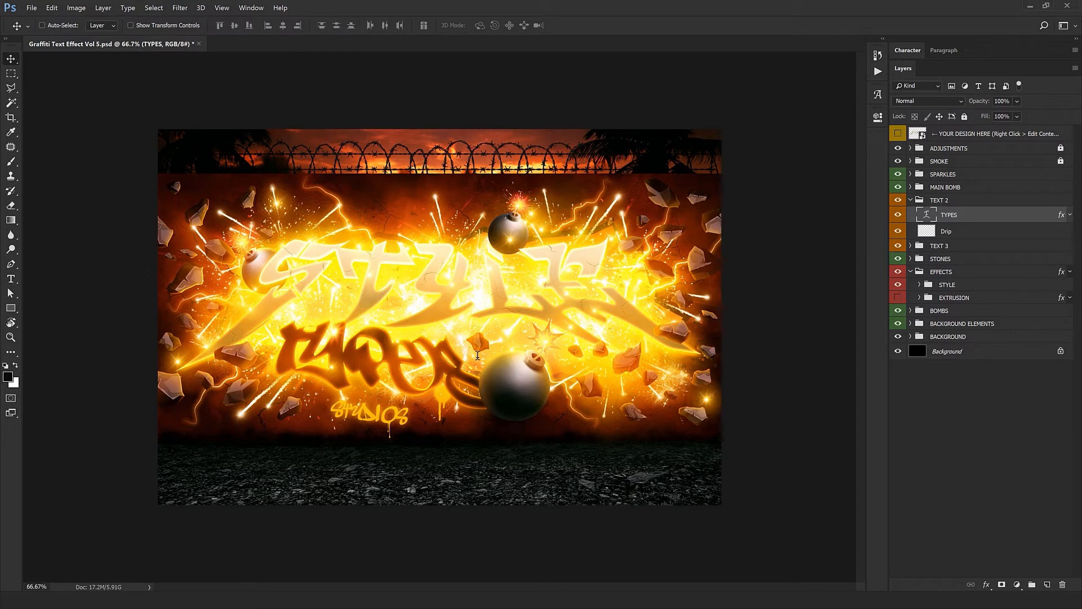
drag(469, 305, 441, 379)
Select the Sparkle subgroup lying over the second text line, shift it slightly, and collapse the SPARKLES group
right_click(333, 370)
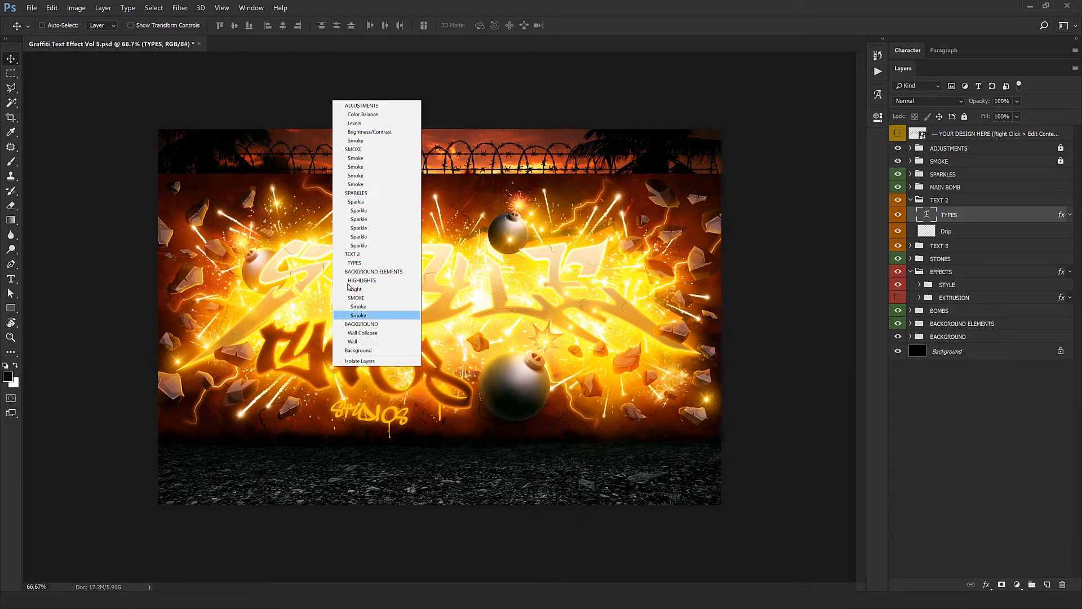
click(361, 202)
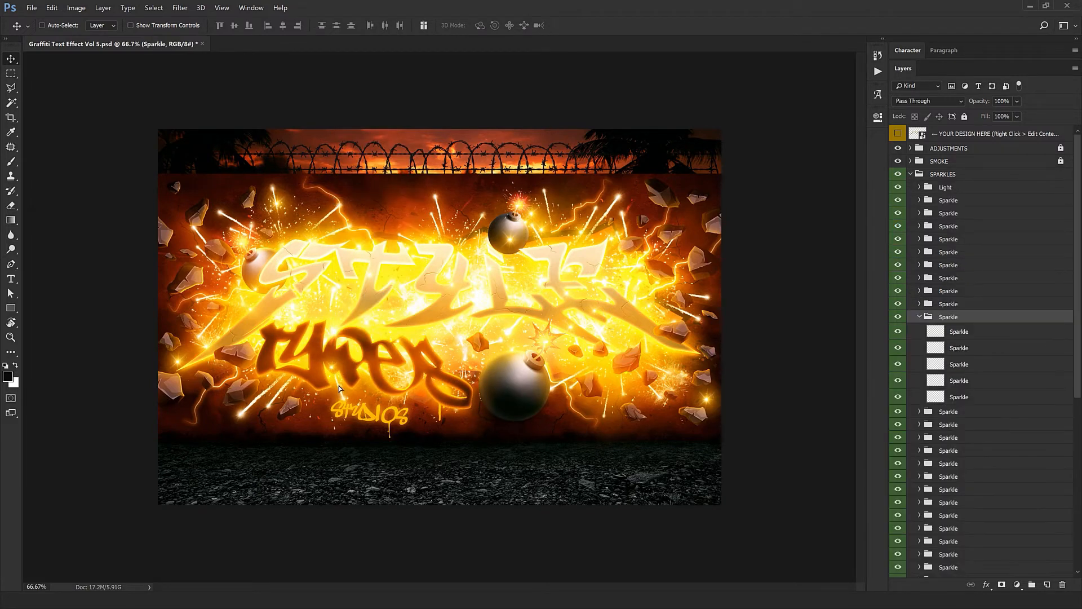
mouse_move(334, 384)
mouse_down()
mouse_move(338, 407)
mouse_move(323, 394)
mouse_move(350, 384)
mouse_up()
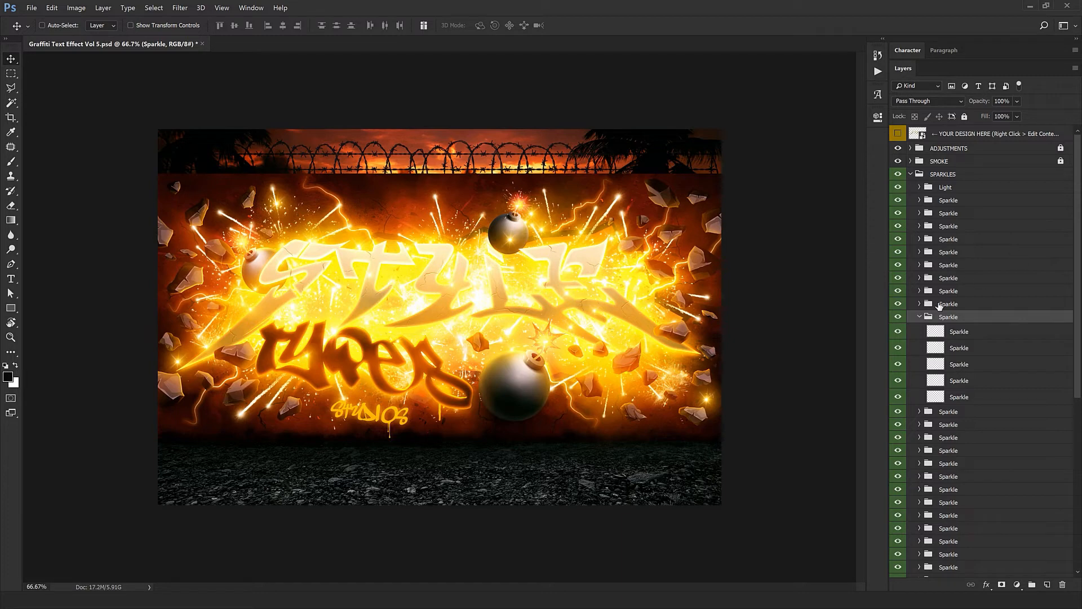
click(911, 176)
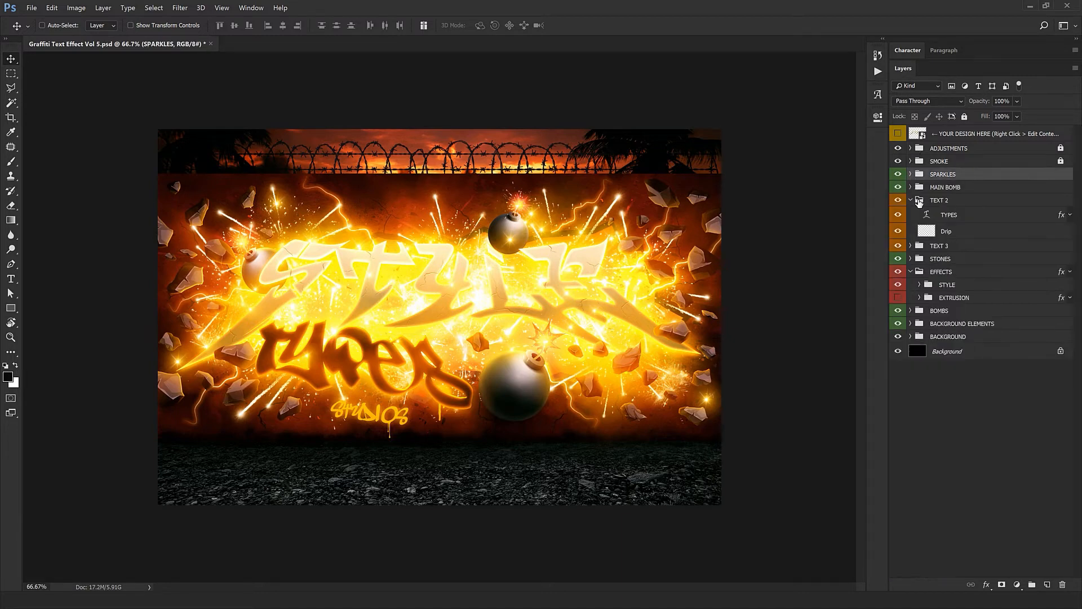
Reposition the Drip layer of TEXT 2 under the end of the TYPES lettering, duplicate it, and collapse the group
click(917, 200)
click(911, 201)
click(911, 200)
click(962, 230)
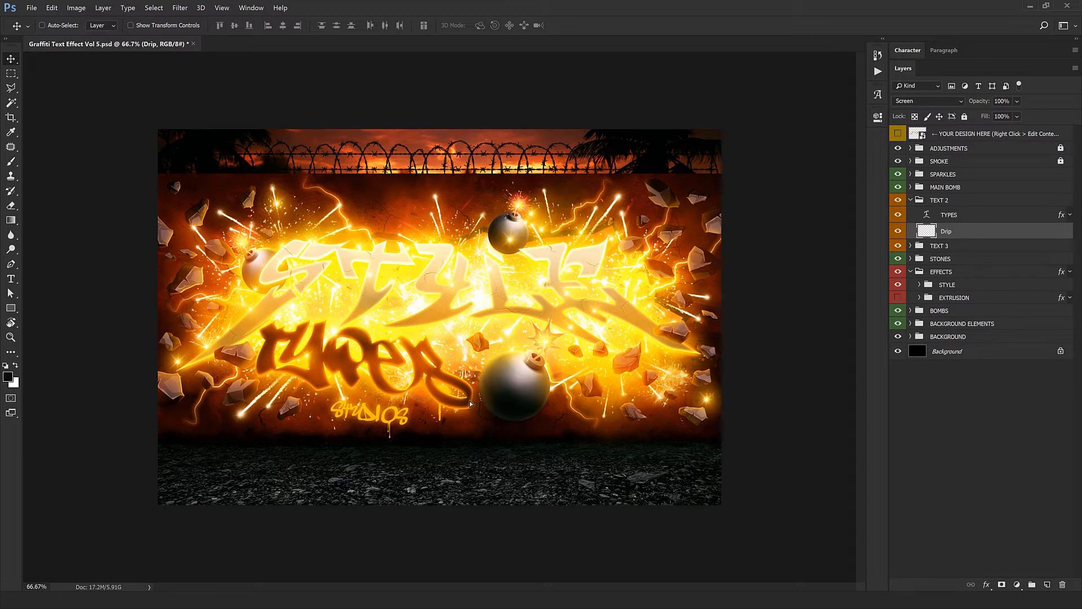
drag(462, 386, 327, 407)
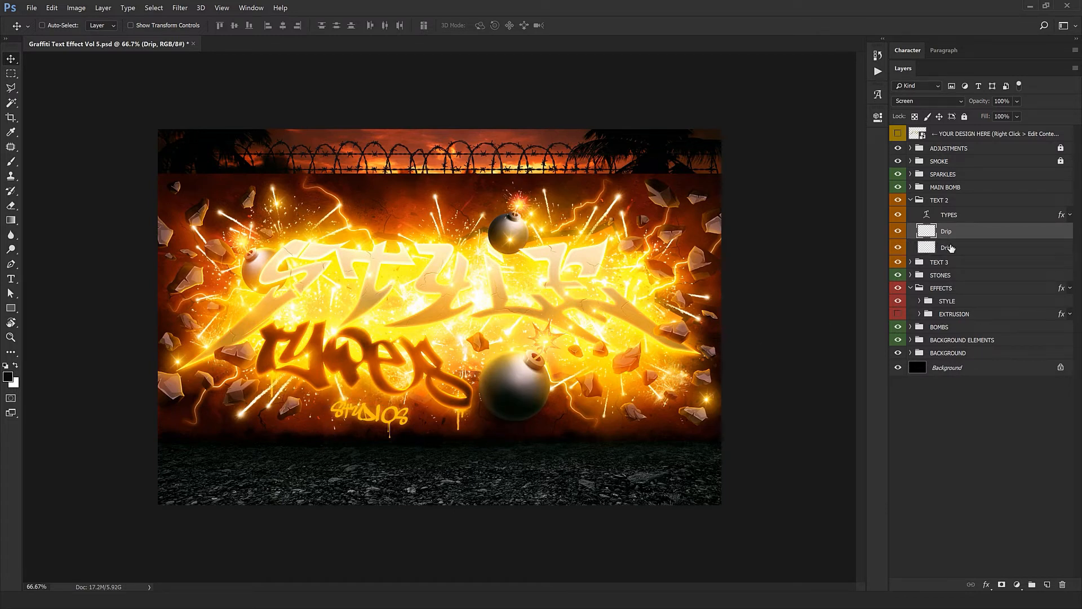
click(912, 201)
Expand the TEXT 3 group and check what it contains by hiding it and showing it again
click(935, 217)
click(910, 213)
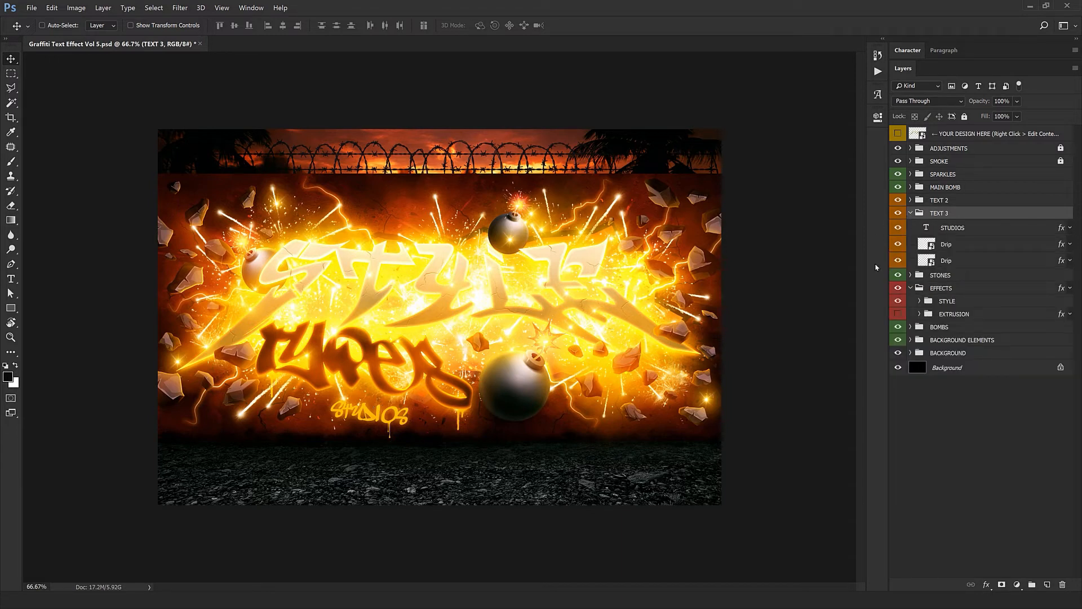
click(899, 213)
click(899, 214)
Open the STUDIOS text for editing and leave it as is, select the upper Drip layer, and collapse the TEXT 3 group
click(926, 232)
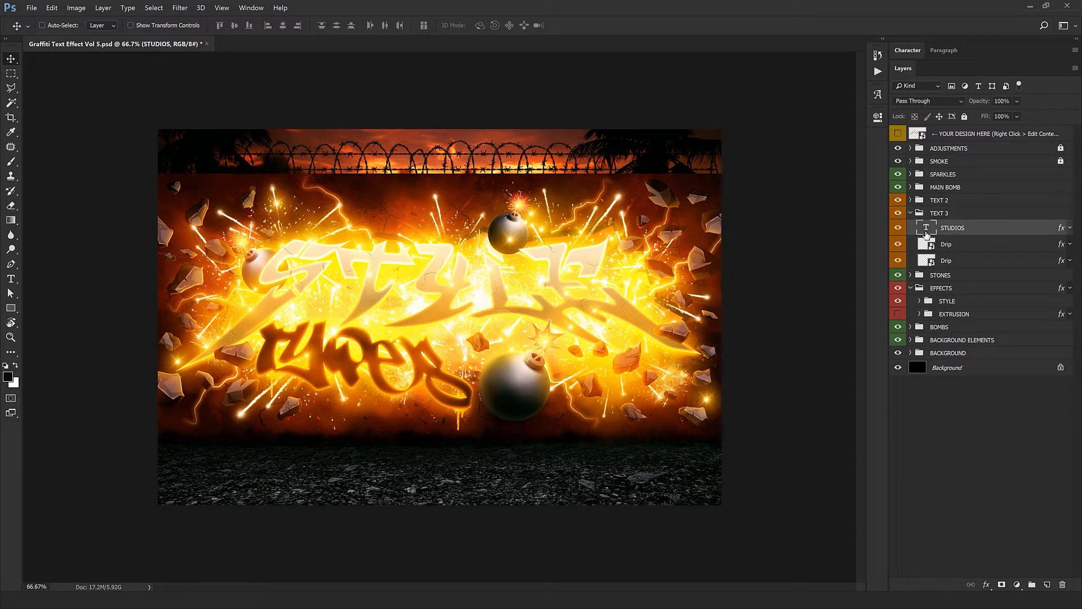
double_click(926, 231)
drag(365, 410, 416, 403)
key(ctrl+Return)
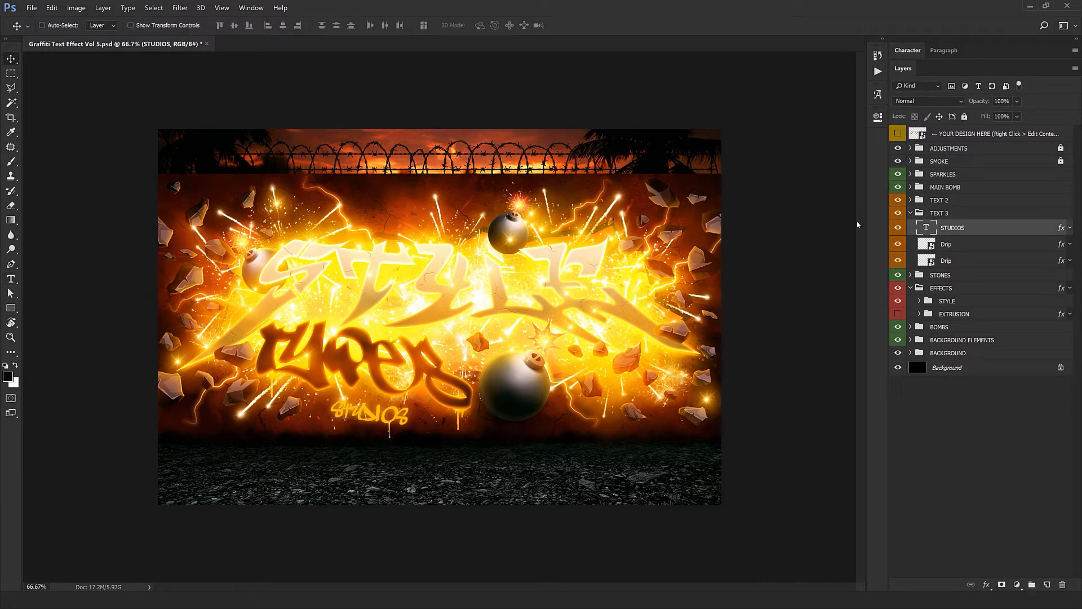
click(953, 246)
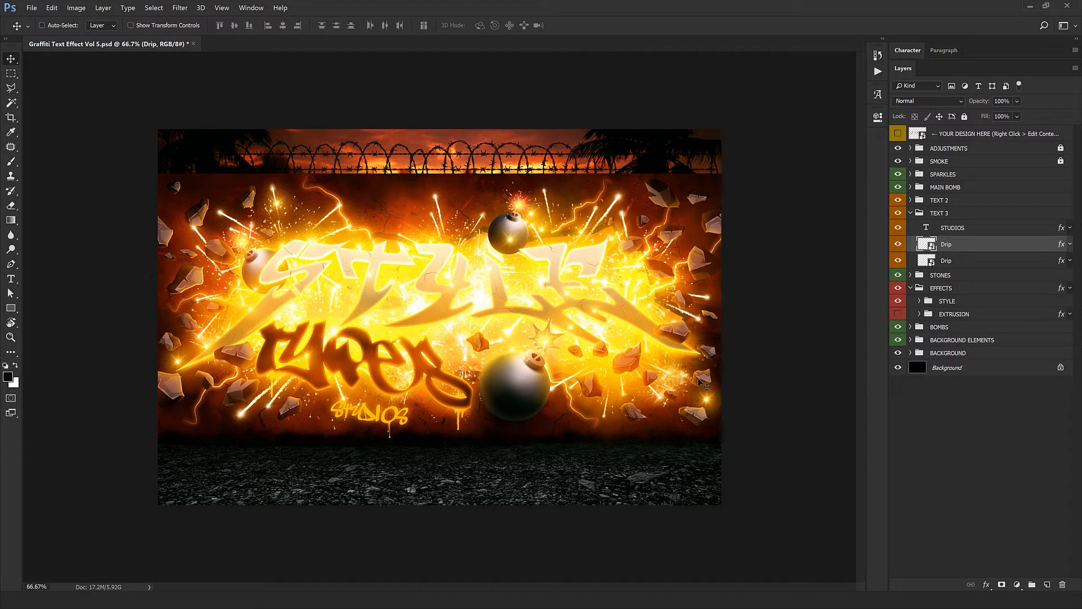
click(916, 215)
click(910, 213)
Check the STONES group and its RIGHT subgroup by hiding each one and showing it again
click(941, 224)
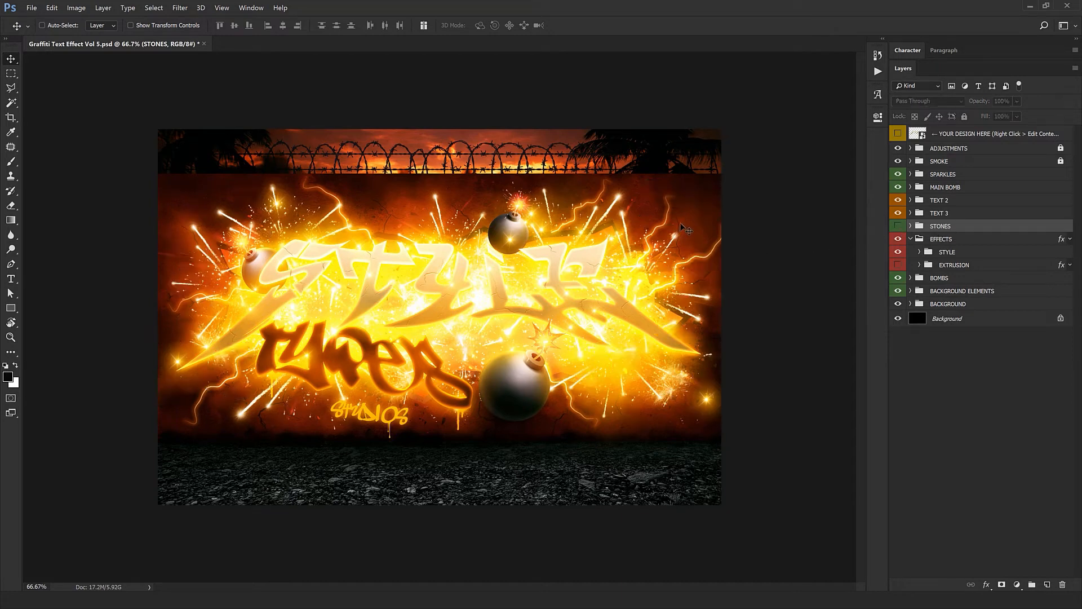
click(899, 226)
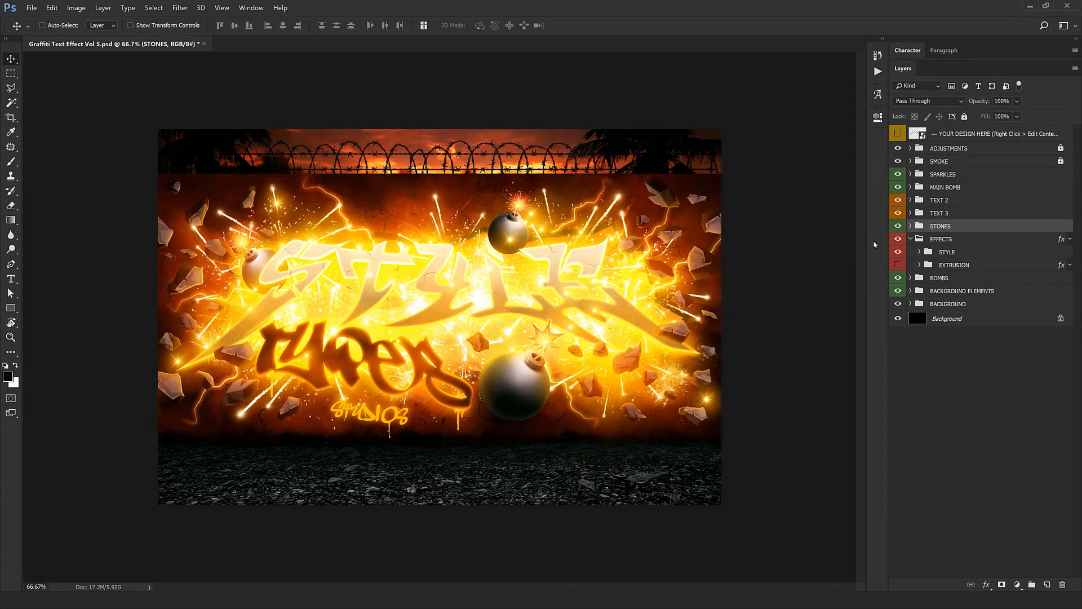
click(910, 225)
click(961, 243)
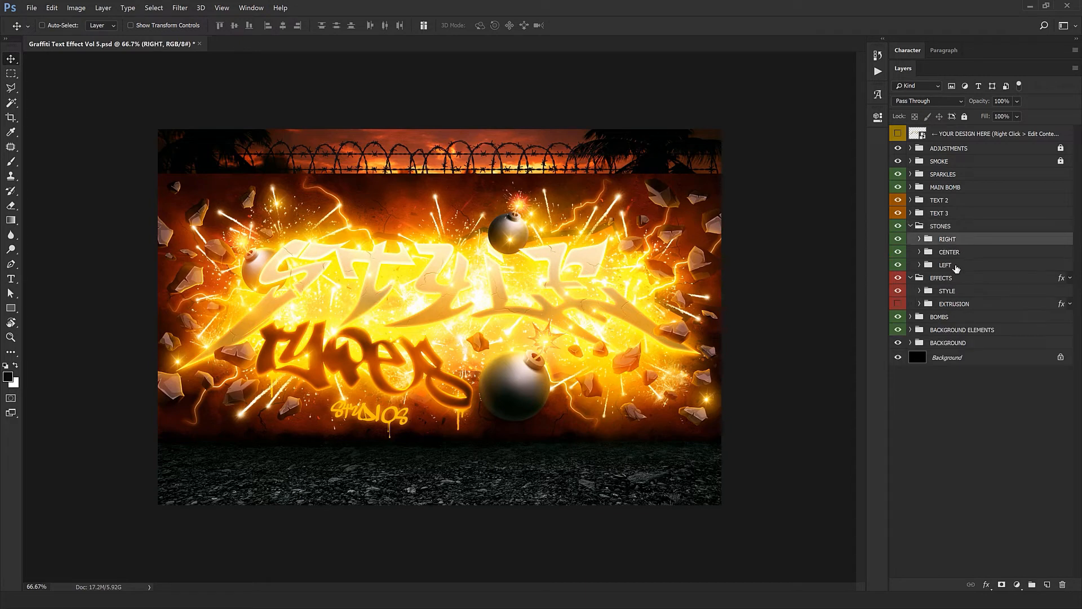
click(899, 239)
click(899, 240)
Move the fifth Stone layer of the RIGHT subgroup on the wall, then collapse the subgroup and the STONES group
click(920, 239)
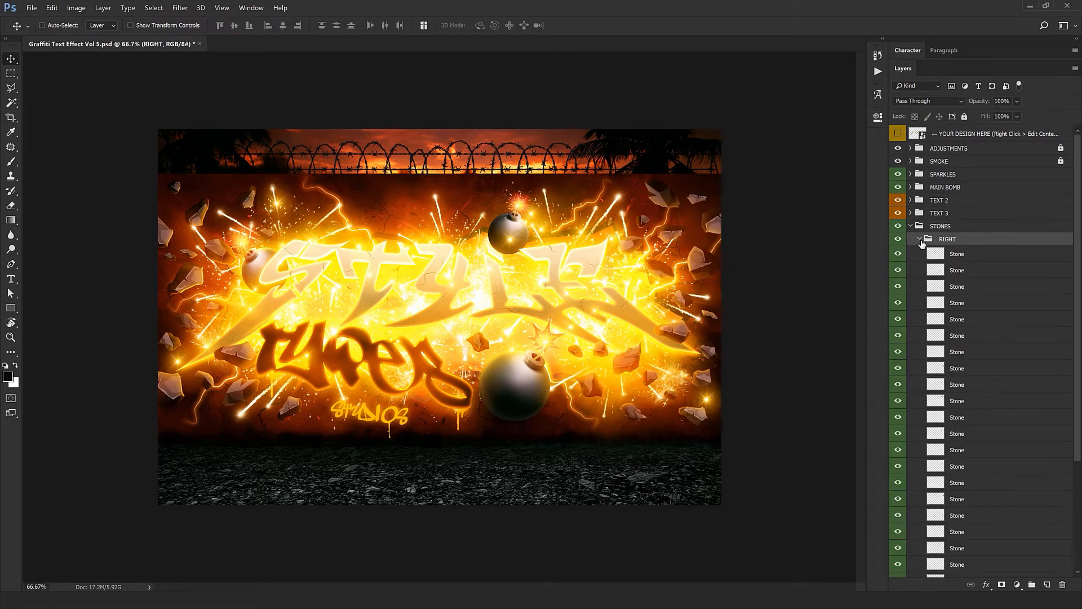
click(973, 256)
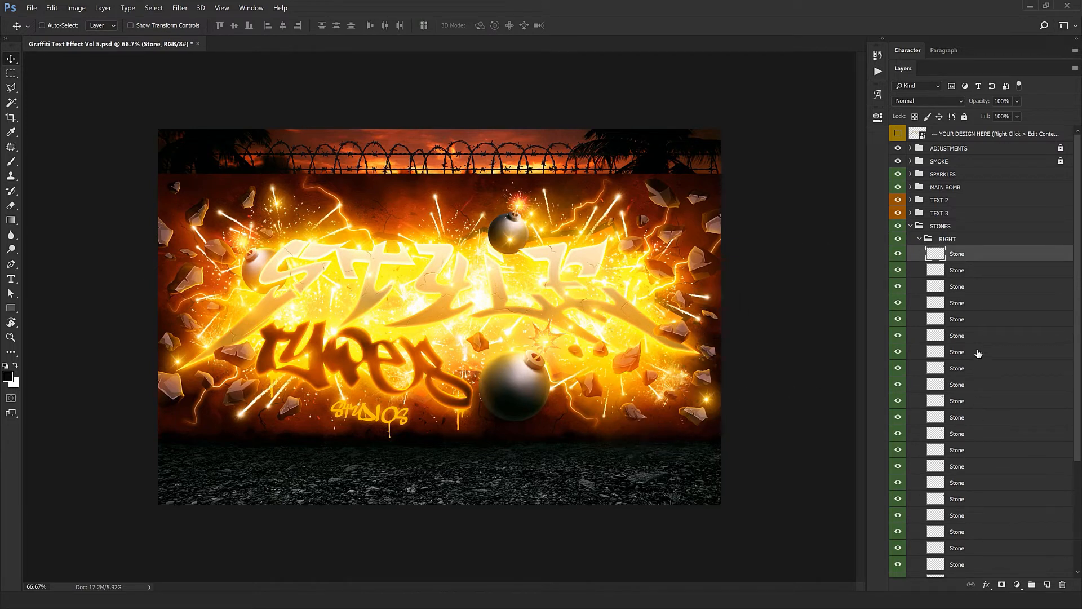
click(979, 320)
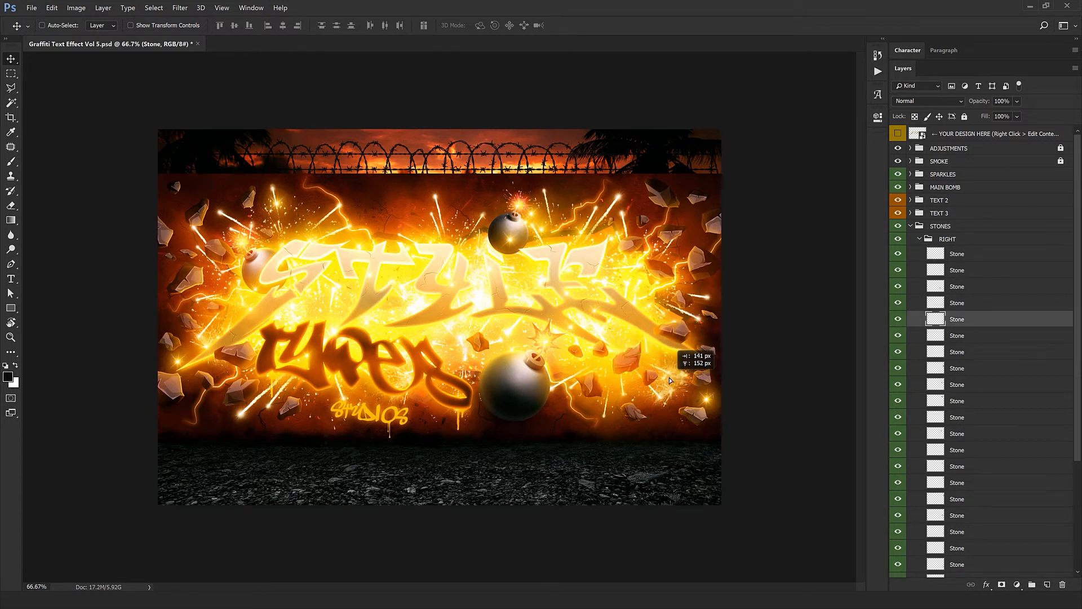
click(920, 238)
click(911, 226)
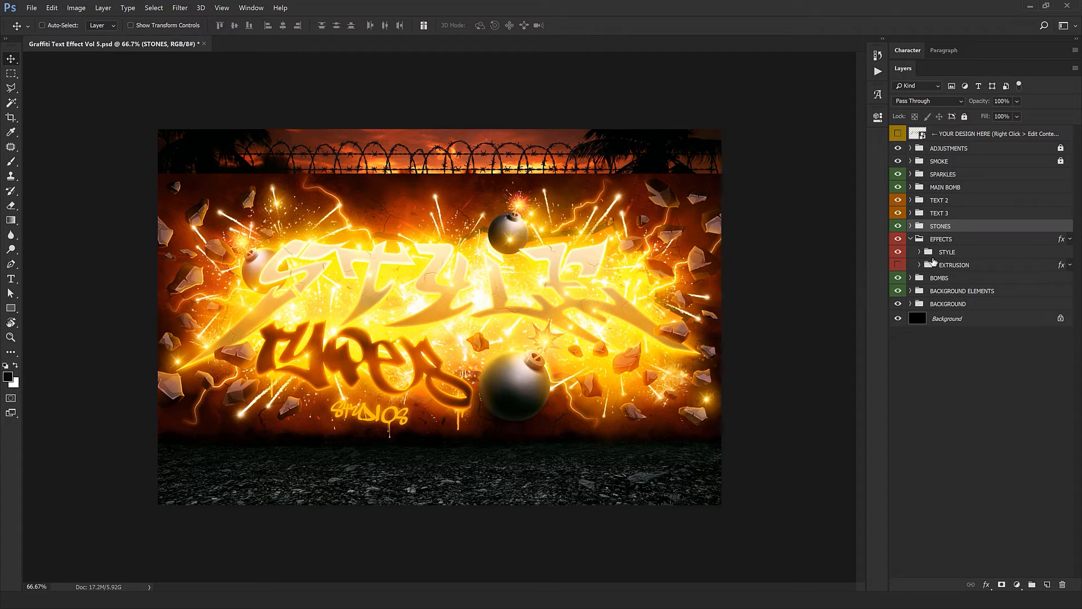
Check the EXTRUSION group's visibility, then expand BOMBS and preview the artwork without its first Boomb subgroup
click(898, 265)
click(948, 280)
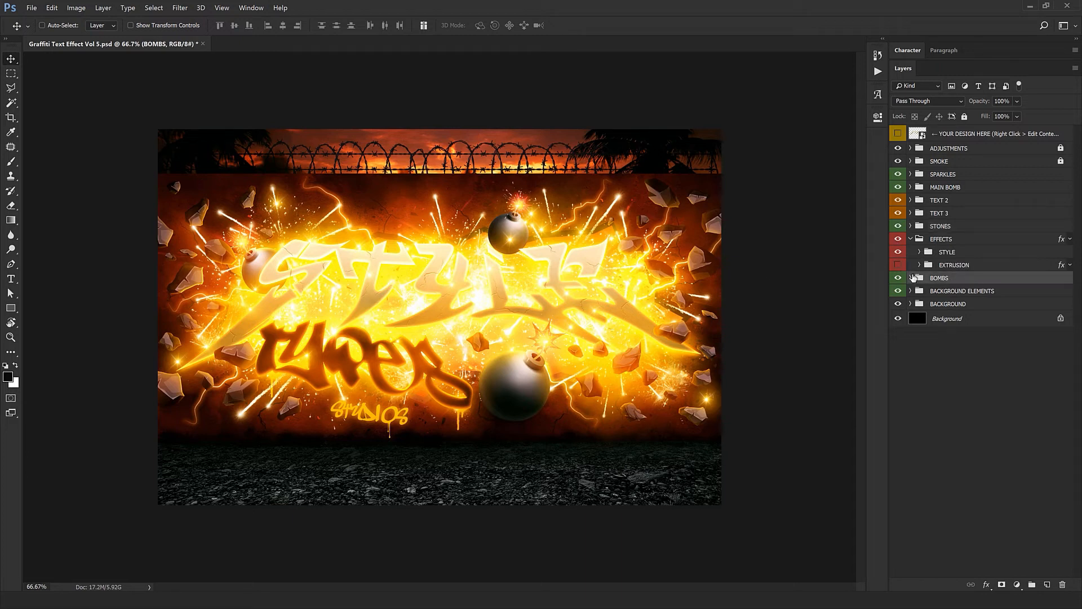
click(911, 277)
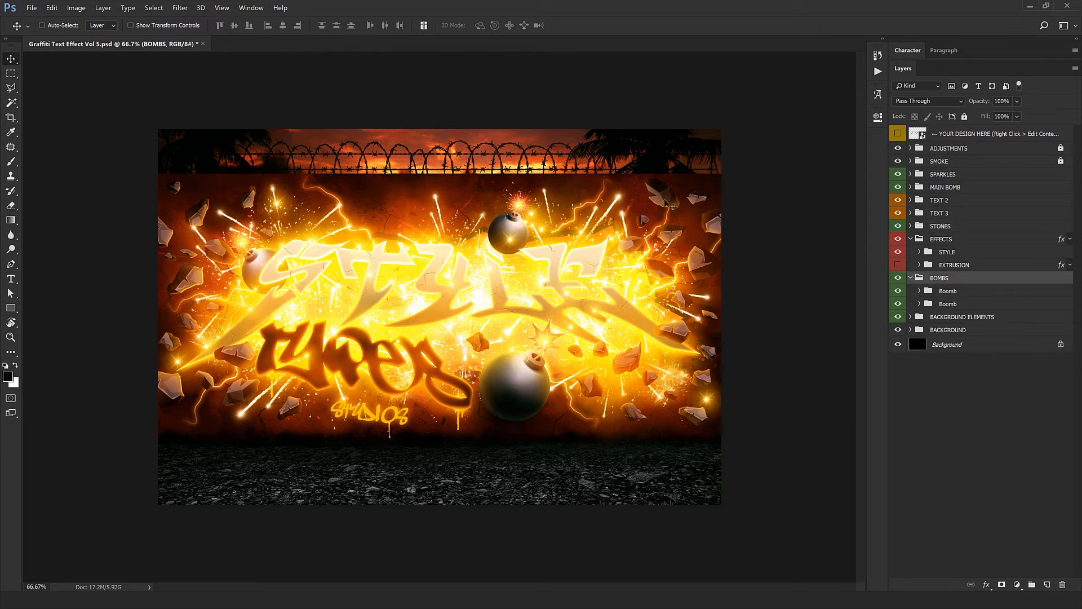
click(898, 292)
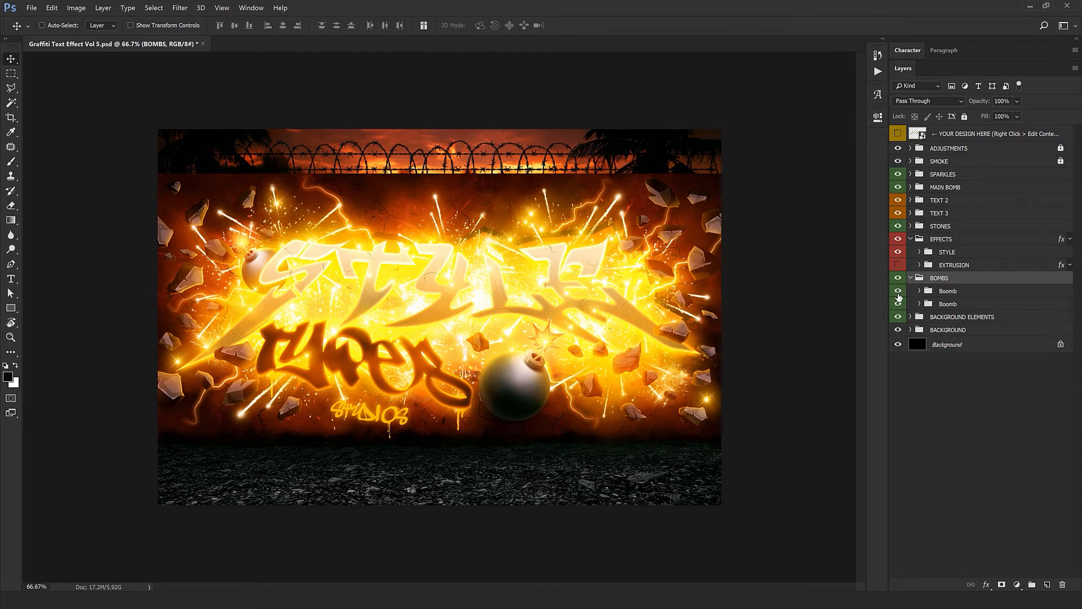
Move the first Boomb subgroup slightly left and down above the STYLE lettering, then collapse the BOMBS group
click(949, 291)
click(920, 291)
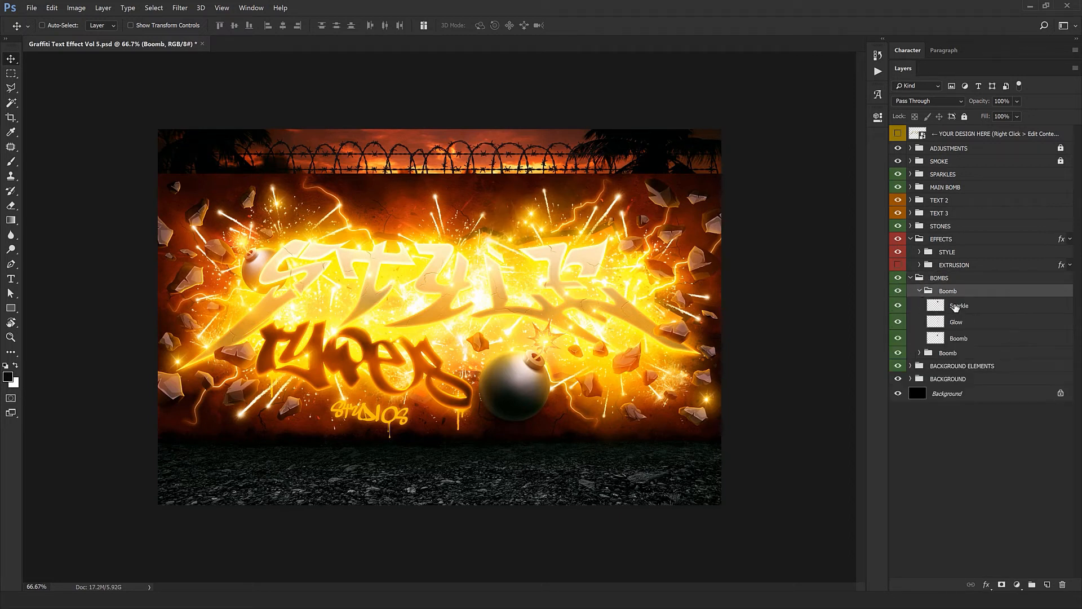
click(920, 291)
mouse_move(597, 284)
mouse_down()
mouse_move(554, 283)
mouse_move(602, 285)
mouse_up()
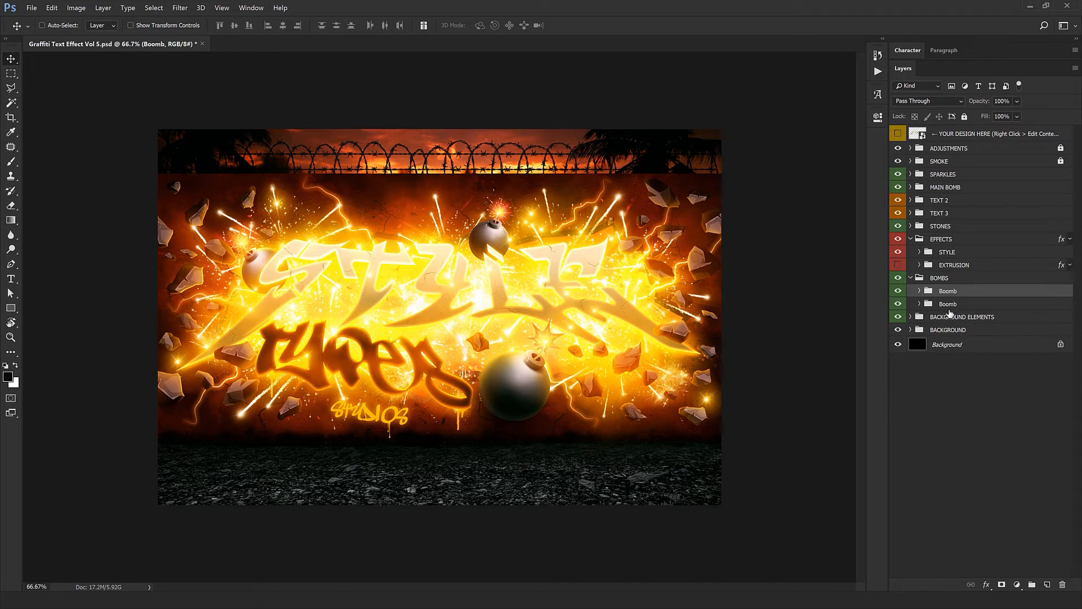
click(913, 279)
click(911, 278)
Expand BACKGROUND ELEMENTS and check its HIGHLIGHTS subgroup and the upper Light layer by toggling their visibility
click(919, 292)
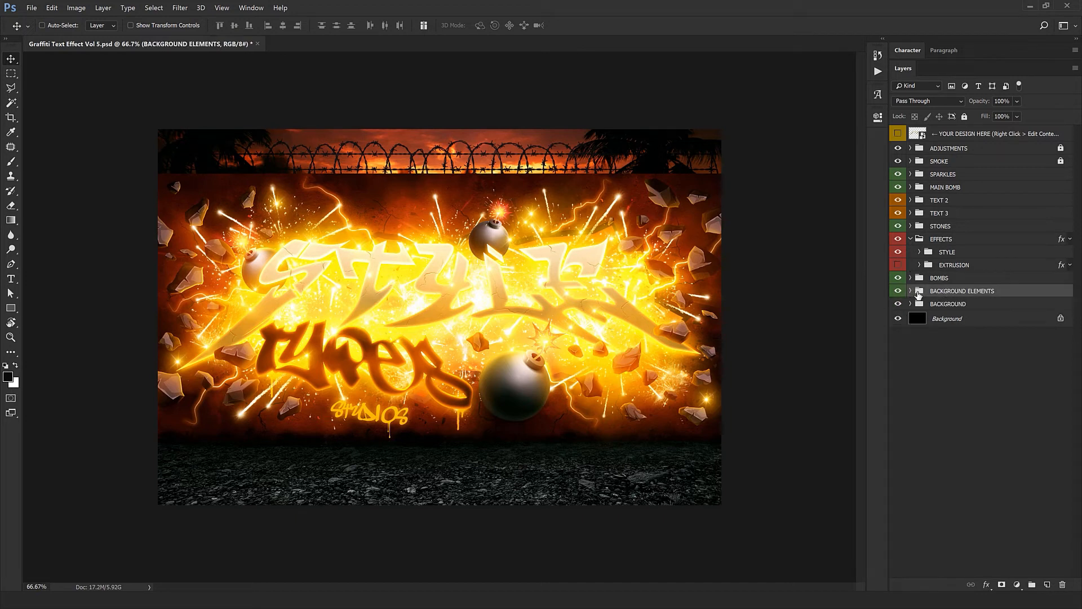
click(911, 291)
click(962, 305)
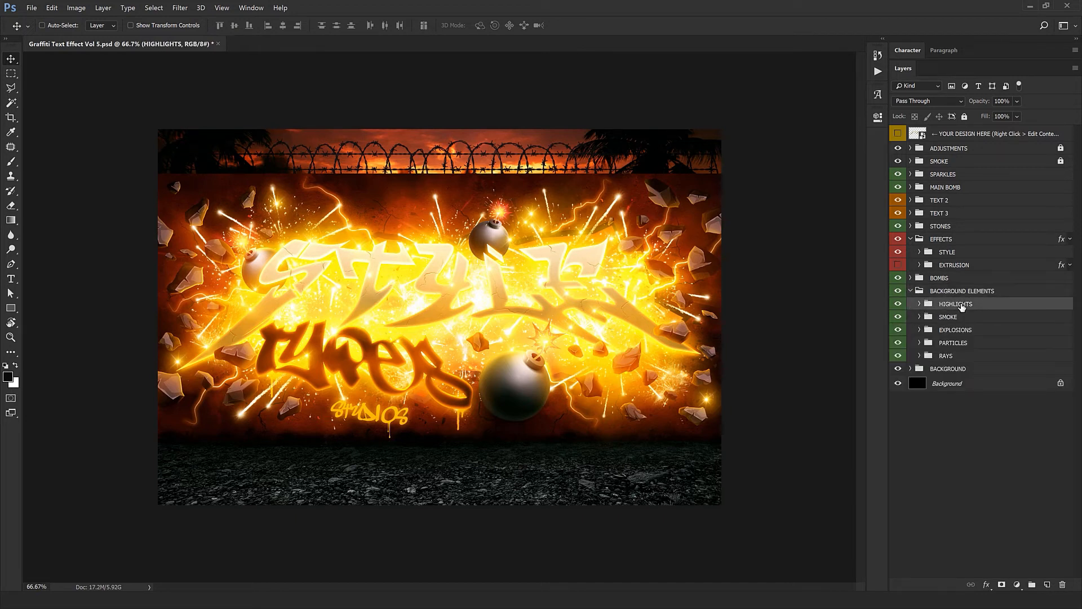
click(899, 304)
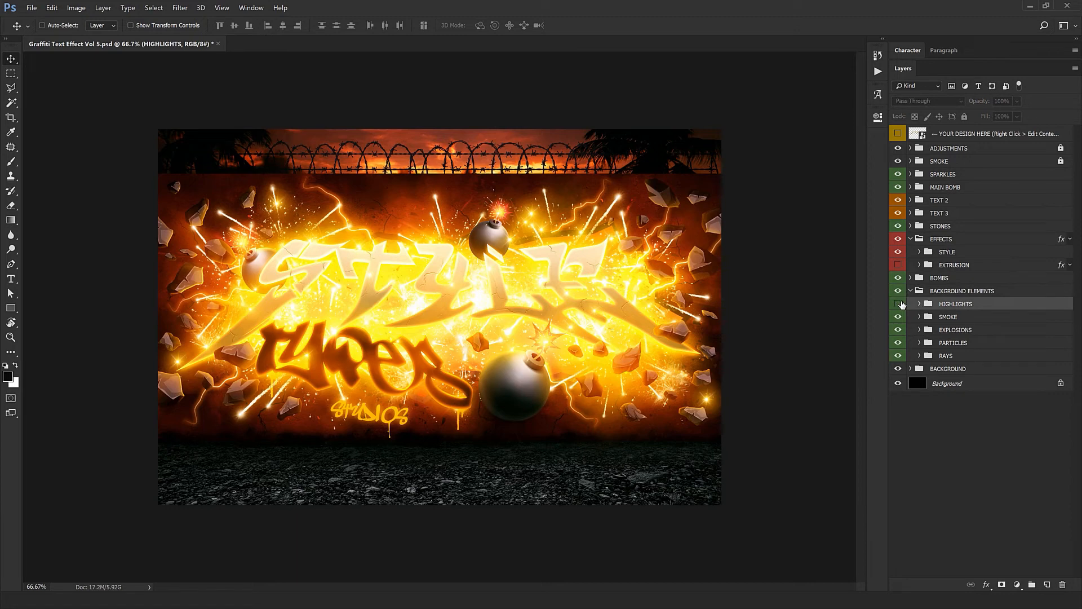
click(898, 304)
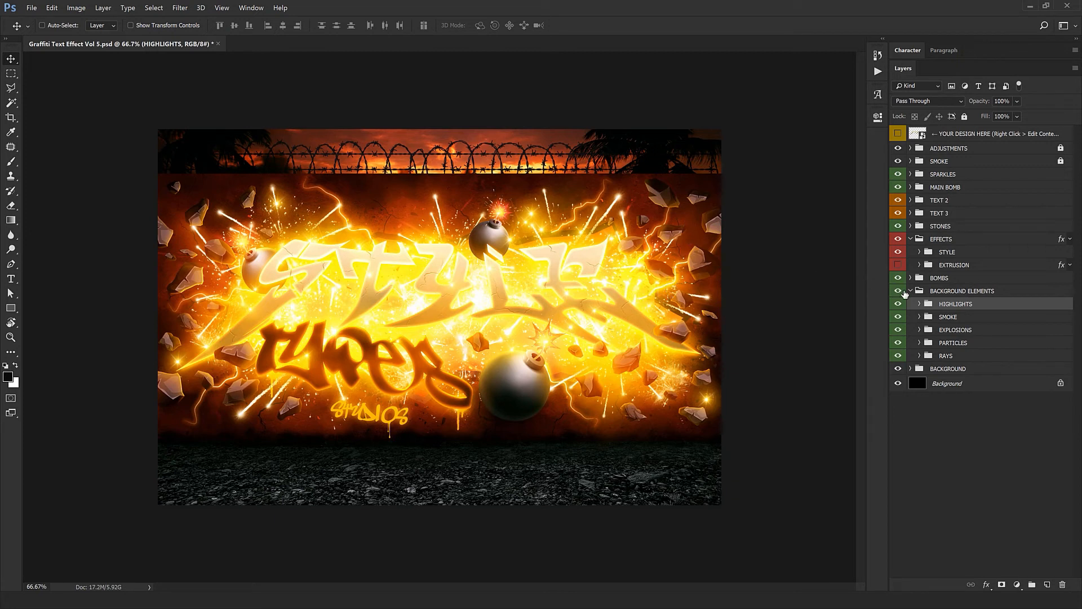
click(919, 304)
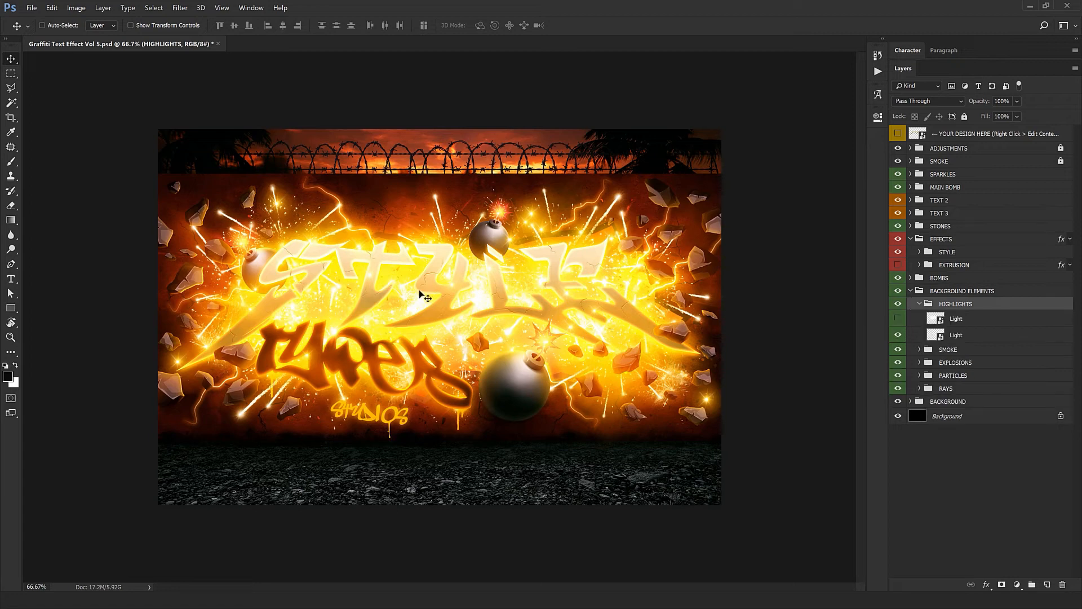
click(900, 319)
click(920, 304)
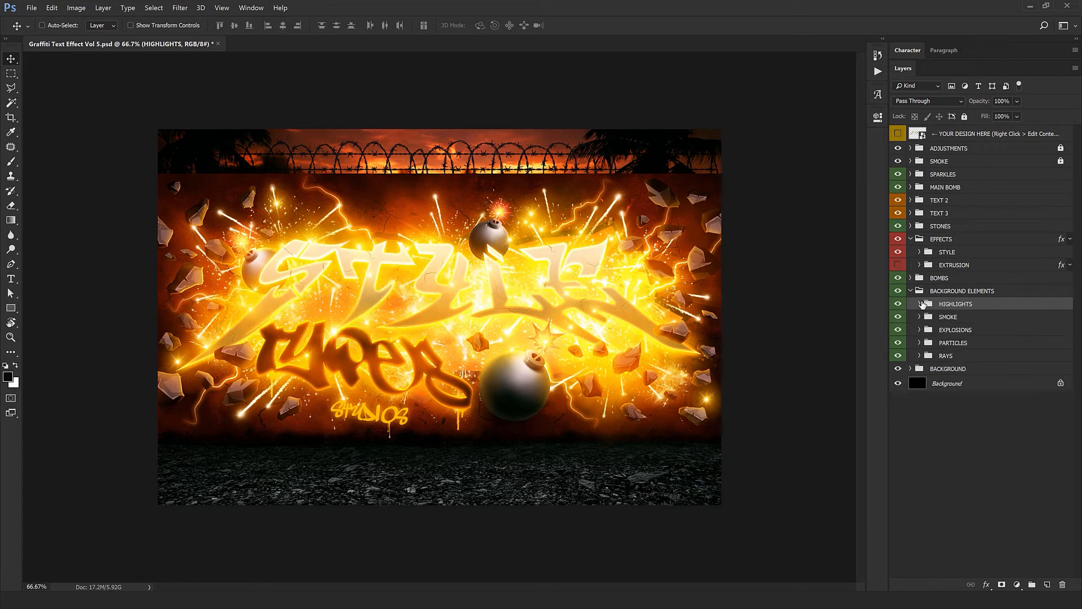
Check the SMOKE subgroup's visibility, then duplicate the first Explosion layer to the wall area above the T of STYLE and collapse EXPLOSIONS
click(899, 318)
click(899, 317)
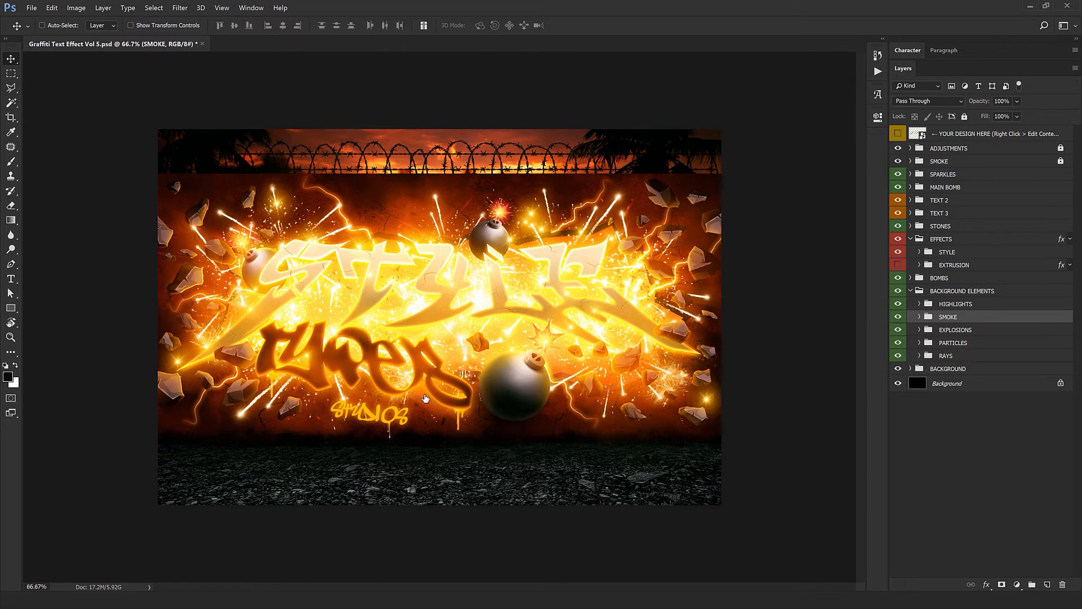
click(920, 330)
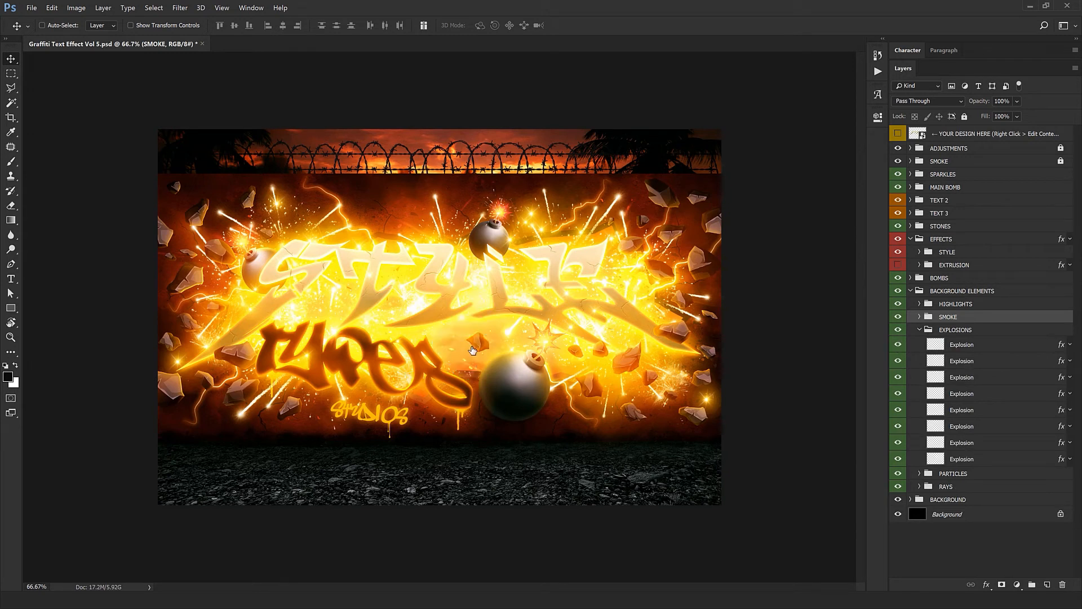
click(898, 345)
click(971, 345)
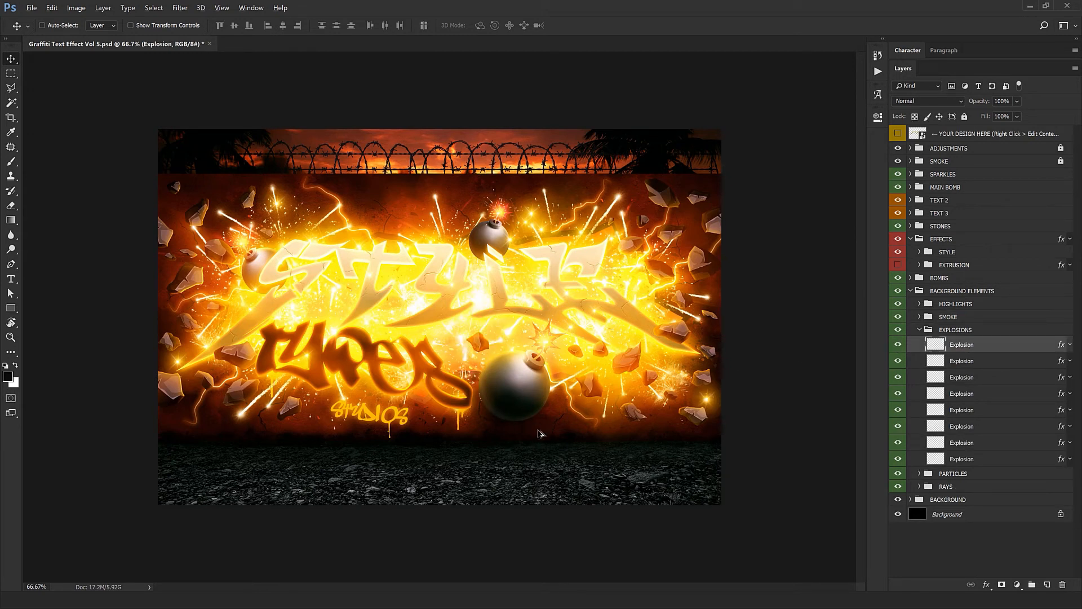
drag(532, 440, 402, 358)
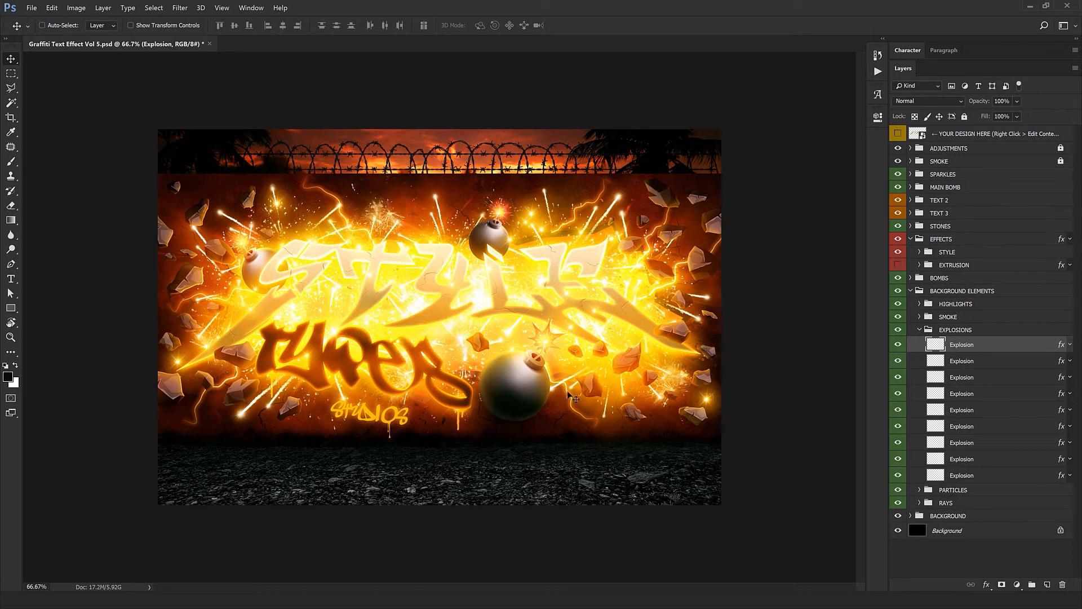
click(920, 330)
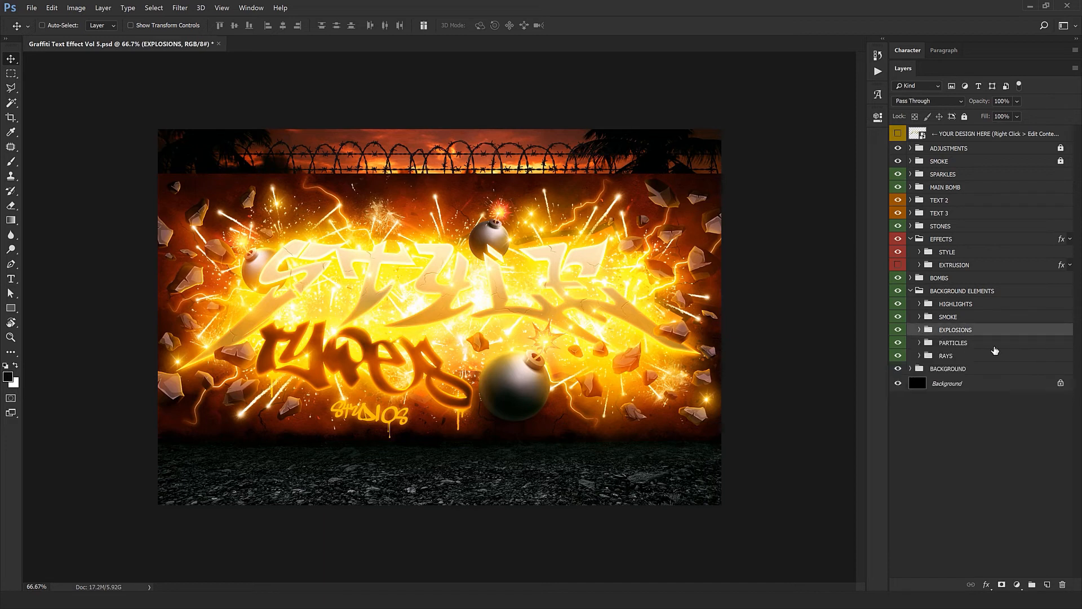
Expand PARTICLES, compare the artwork with the PARTICLES and EXPLOSIONS subgroups hidden and shown, then collapse PARTICLES
click(920, 342)
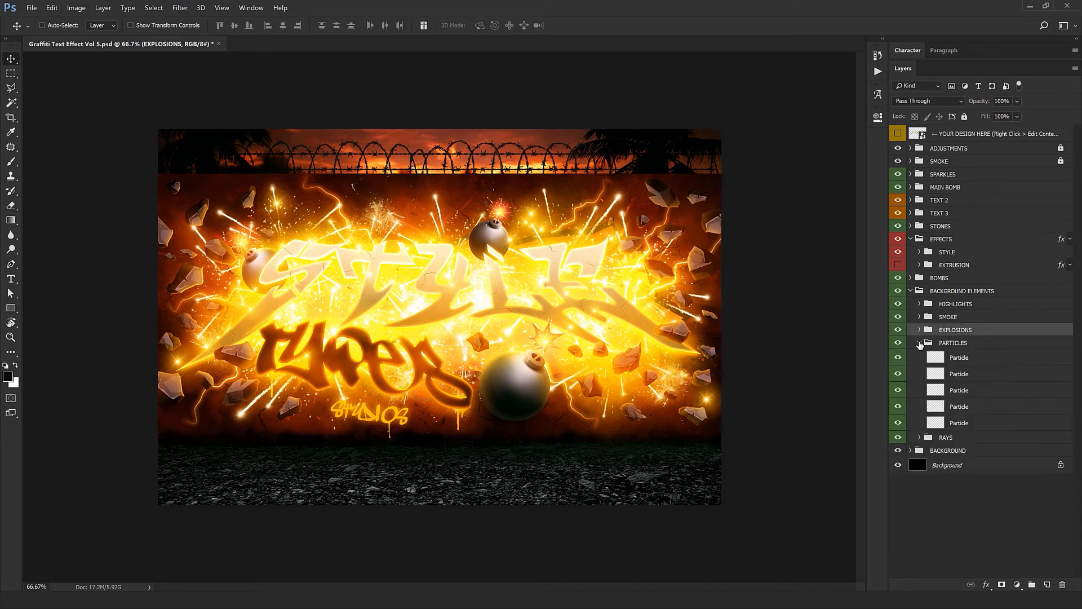
click(899, 343)
click(898, 330)
click(897, 331)
click(951, 346)
click(899, 345)
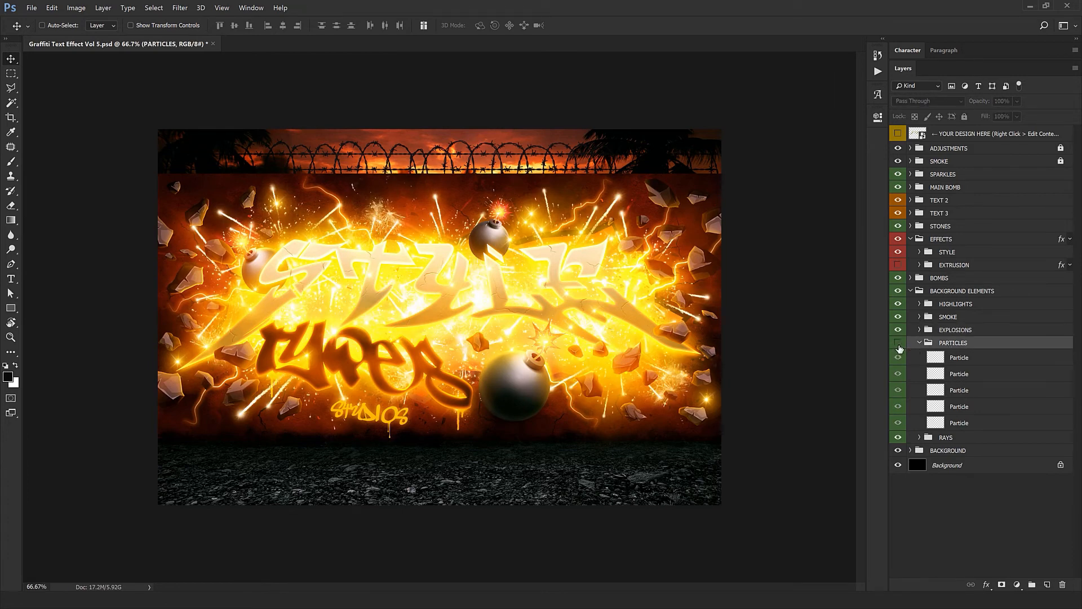
click(899, 344)
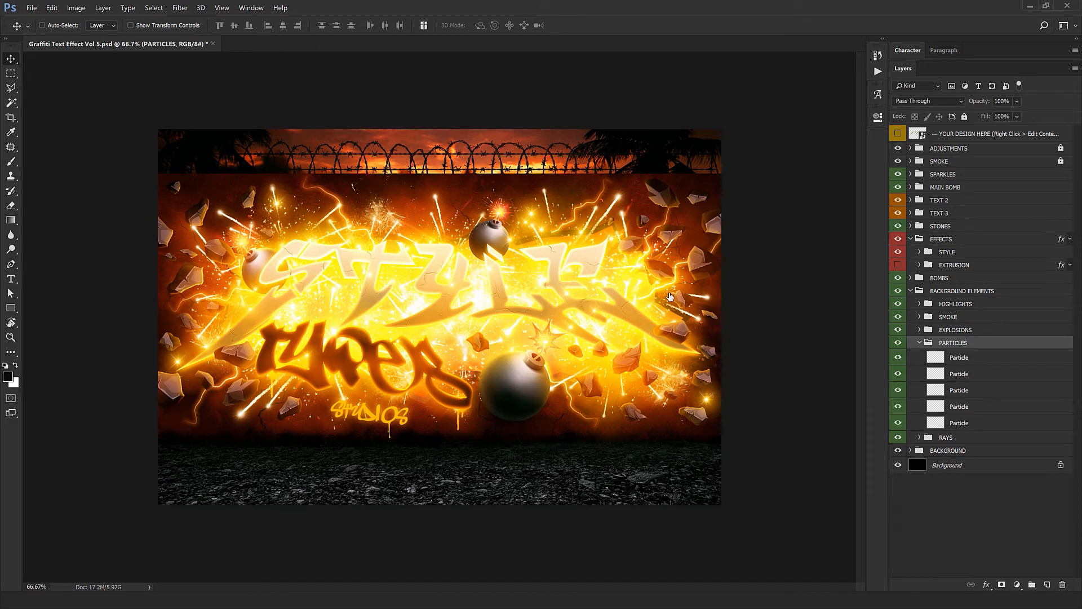
click(920, 345)
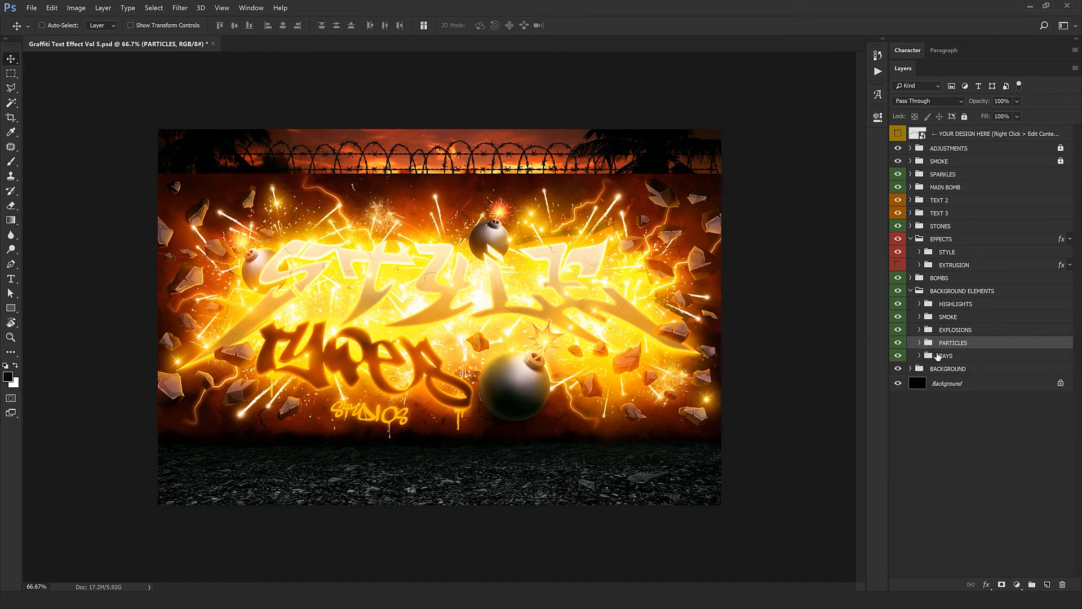
Preview the artwork without the RAYS subgroup, then show the subgroup again
click(926, 358)
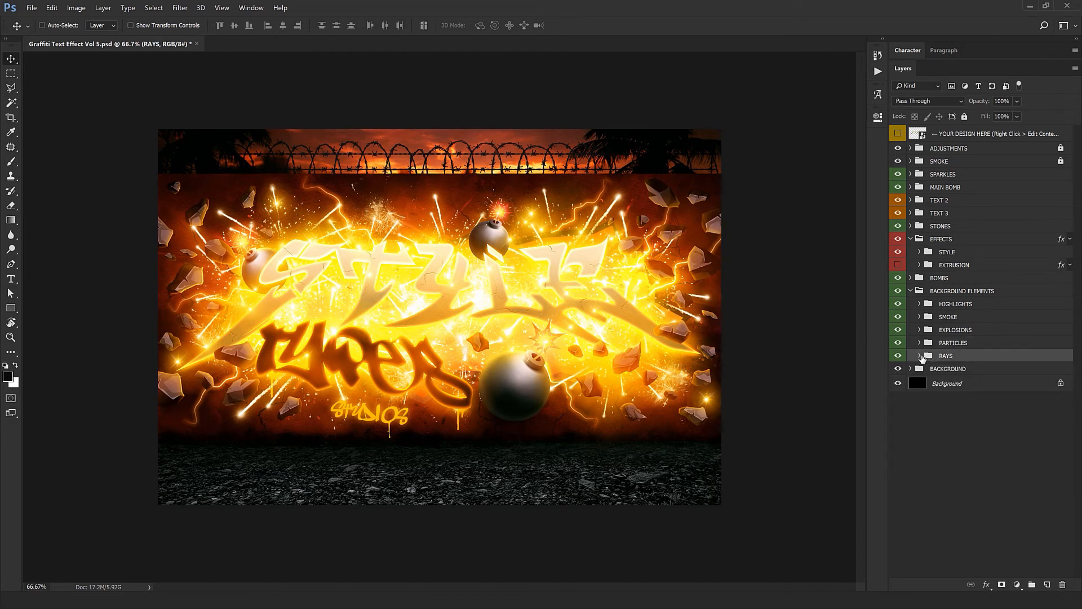
click(899, 356)
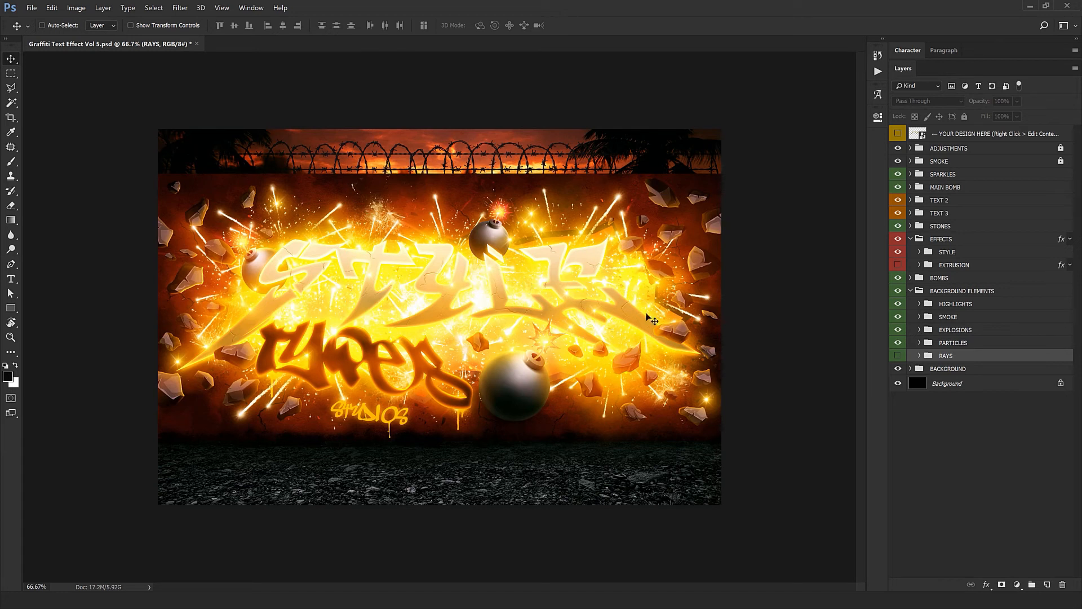
click(898, 355)
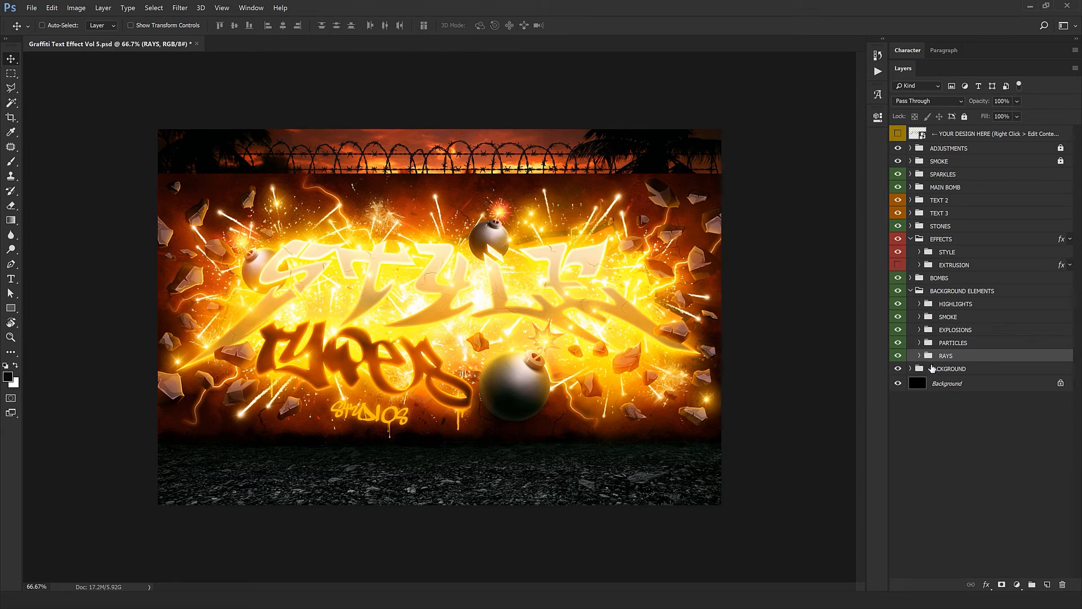
Expand the BACKGROUND group and collapse the BACKGROUND ELEMENTS group
click(913, 370)
click(910, 370)
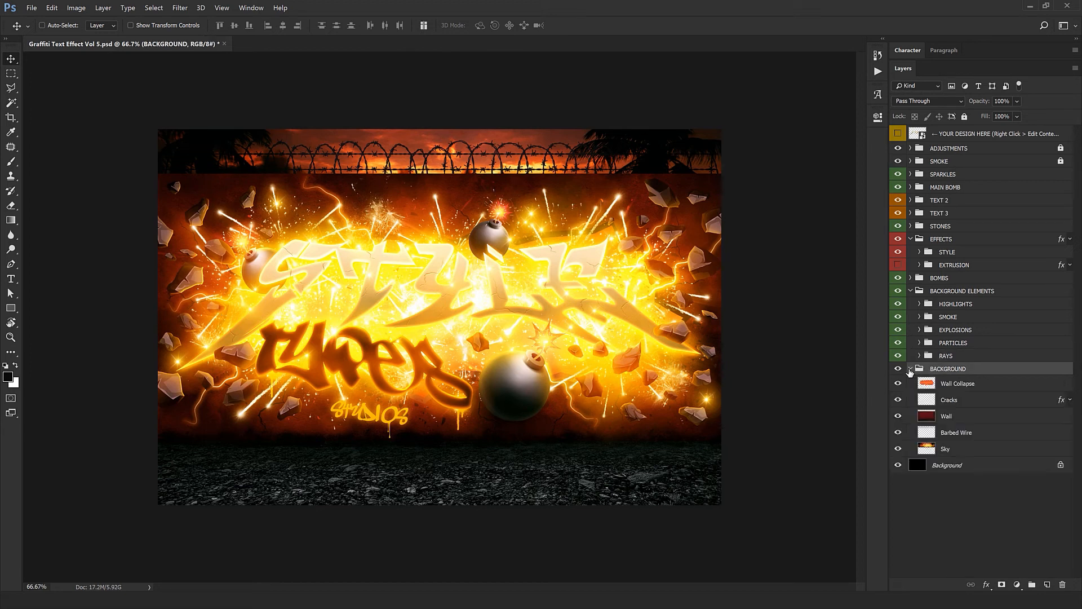
click(911, 291)
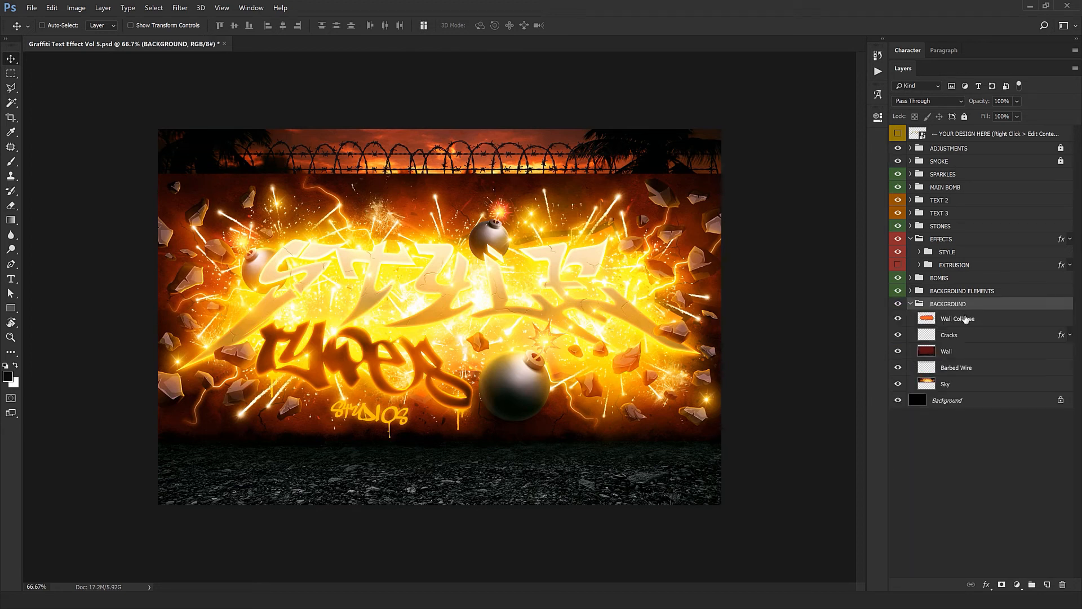
Try shifting the Sky layer vertically behind the barbed wire, then undo the move
click(958, 384)
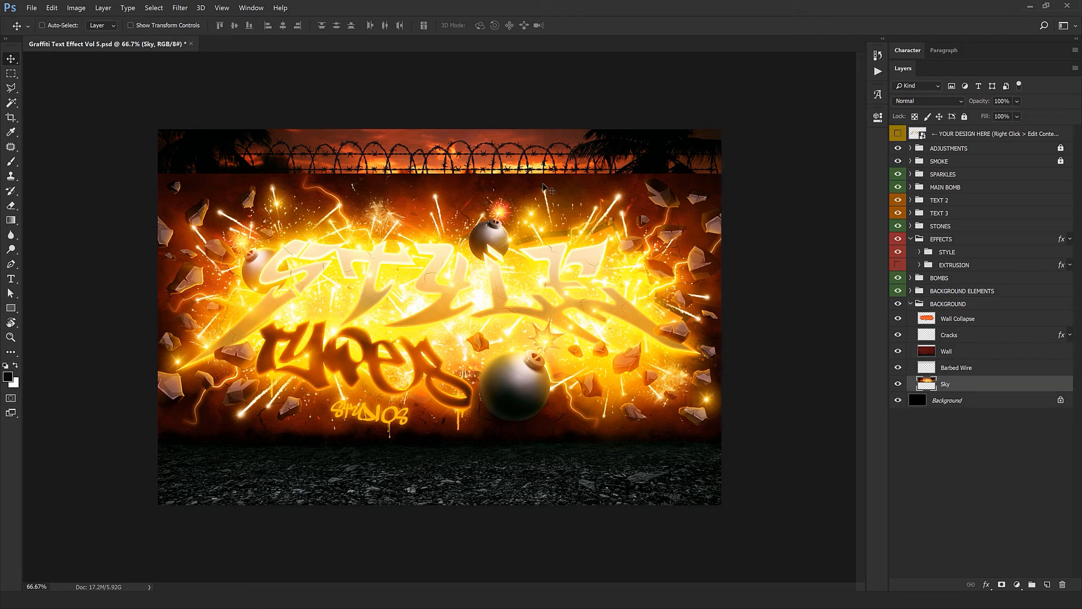
mouse_move(507, 237)
mouse_down()
mouse_move(502, 192)
mouse_move(496, 258)
mouse_move(495, 228)
mouse_up()
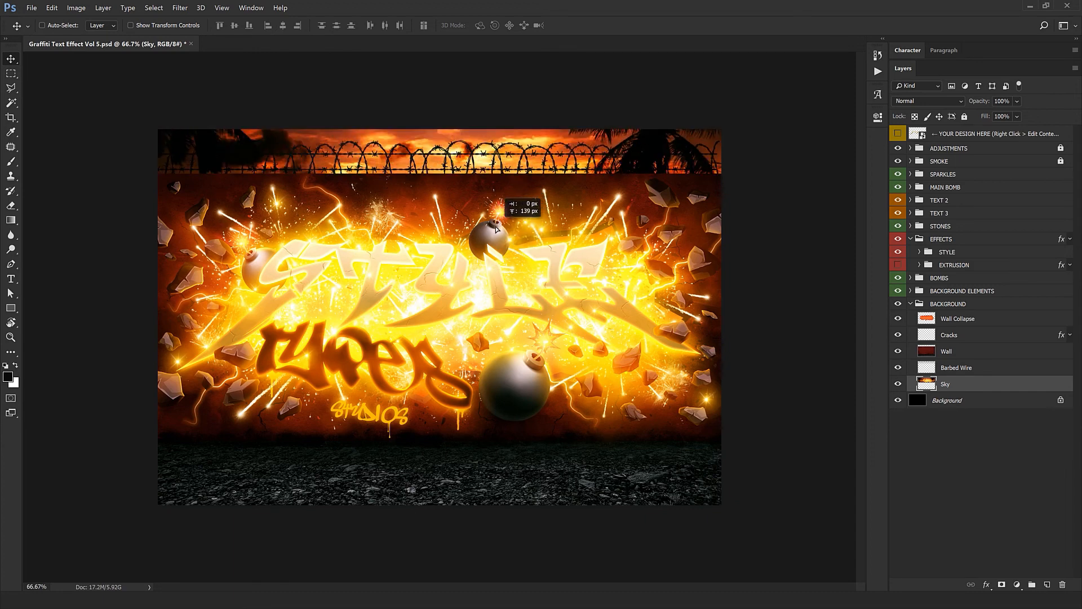
drag(501, 175, 501, 174)
key(ctrl+z)
Check what the Barbed Wire and Cracks layers contribute by hiding and reshowing each one
click(956, 368)
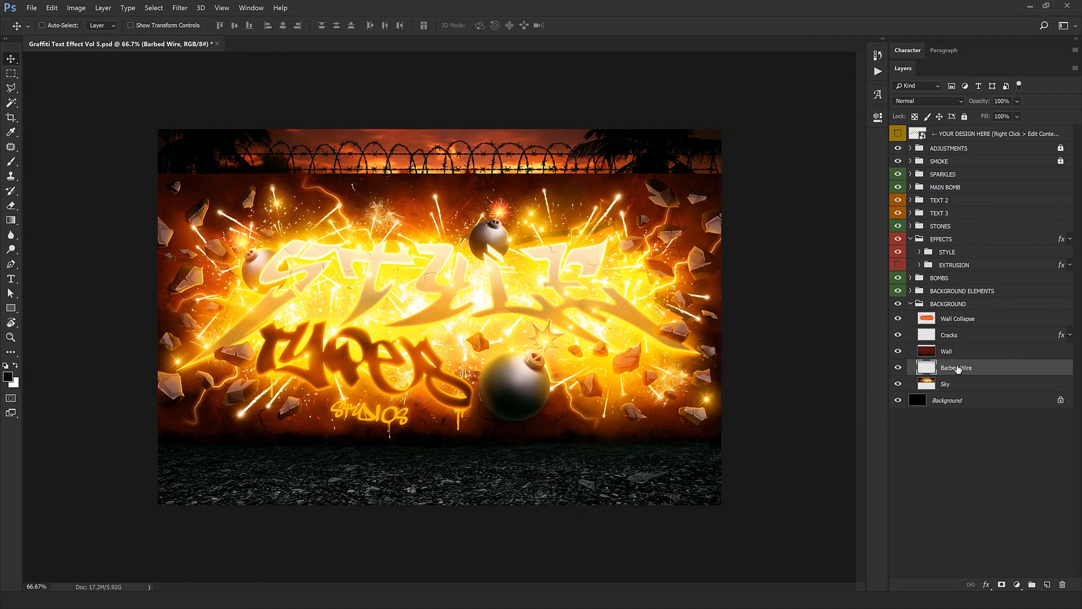
click(898, 367)
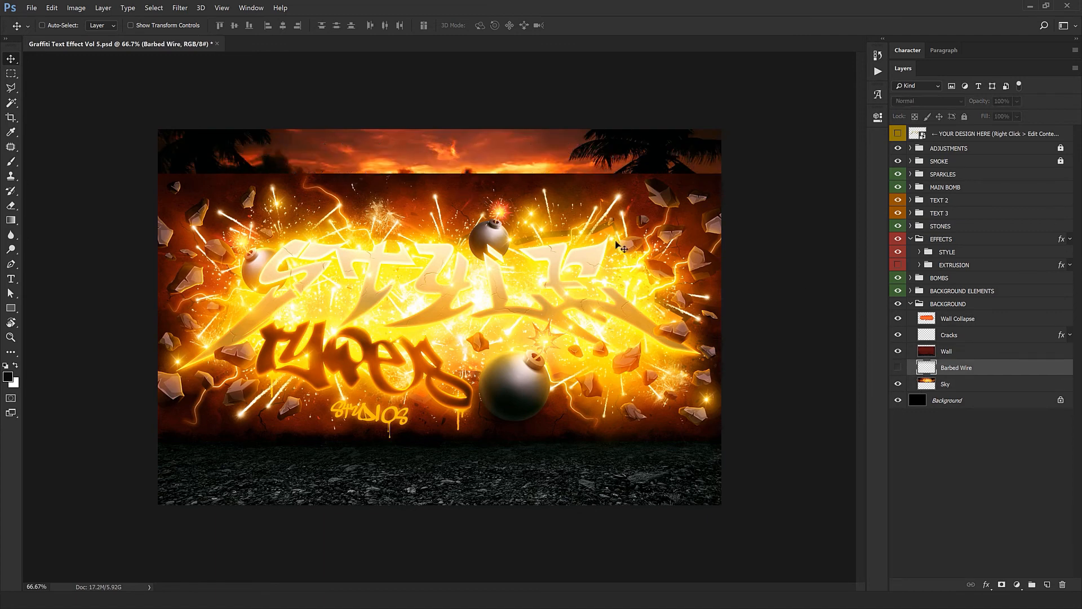
click(897, 367)
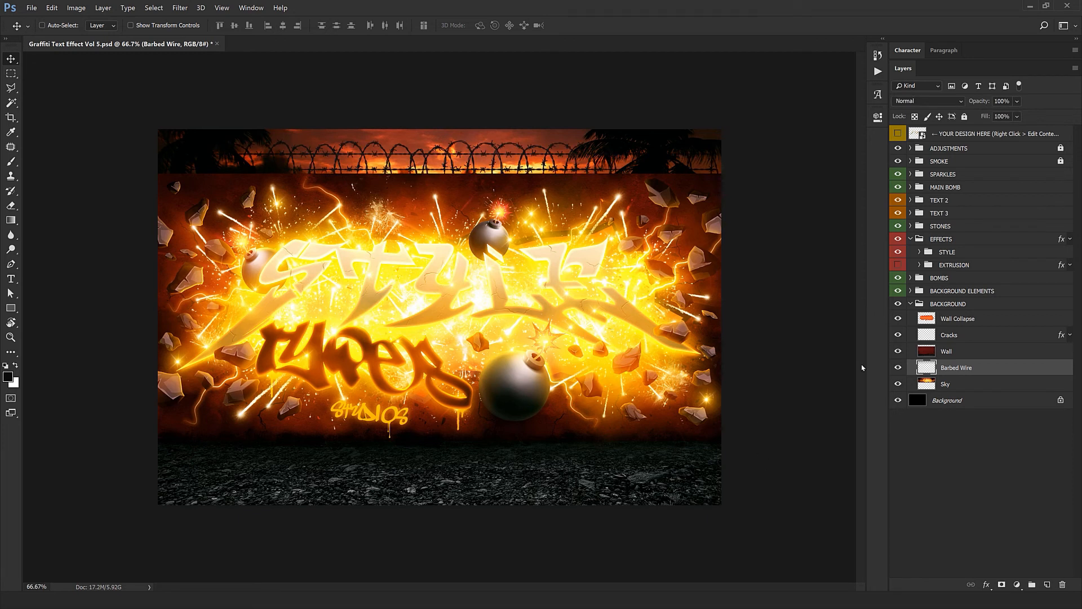
click(965, 335)
click(897, 335)
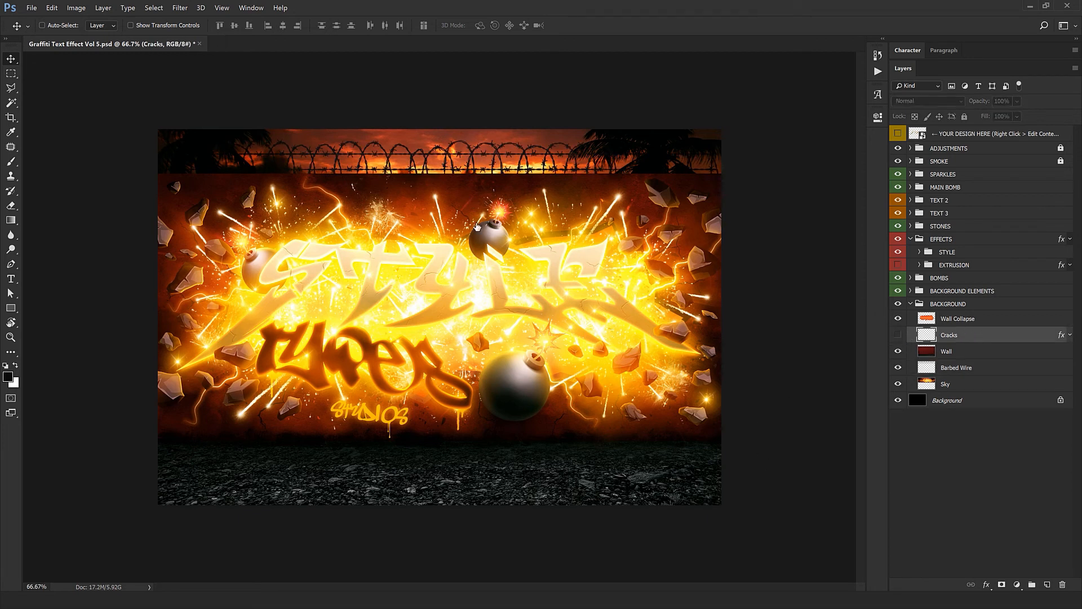
click(897, 336)
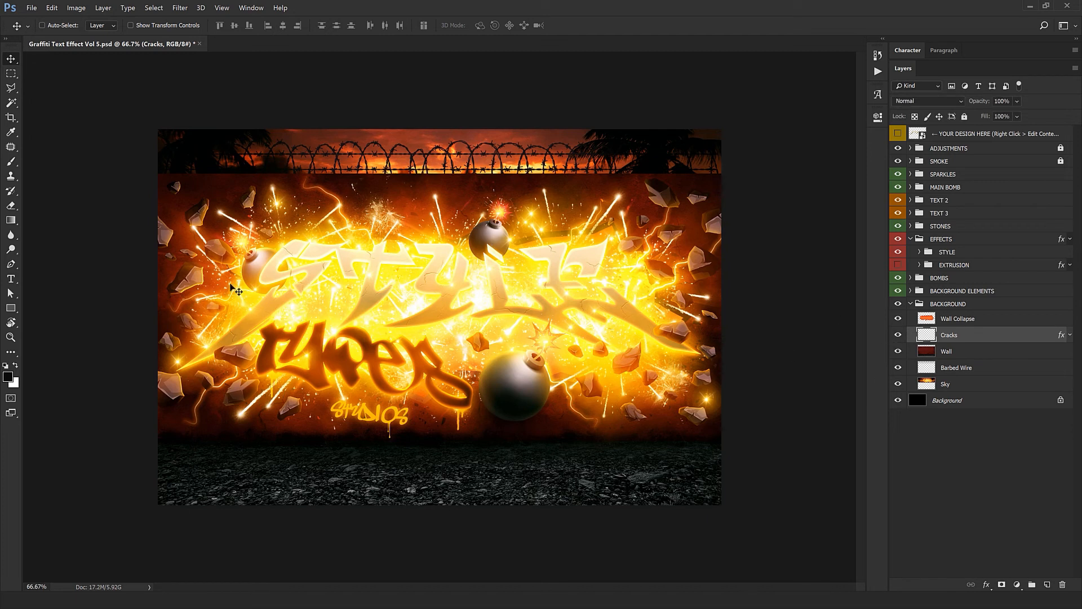
Check the Wall Collapse layer by hiding and reshowing it, then collapse the BACKGROUND group
click(927, 320)
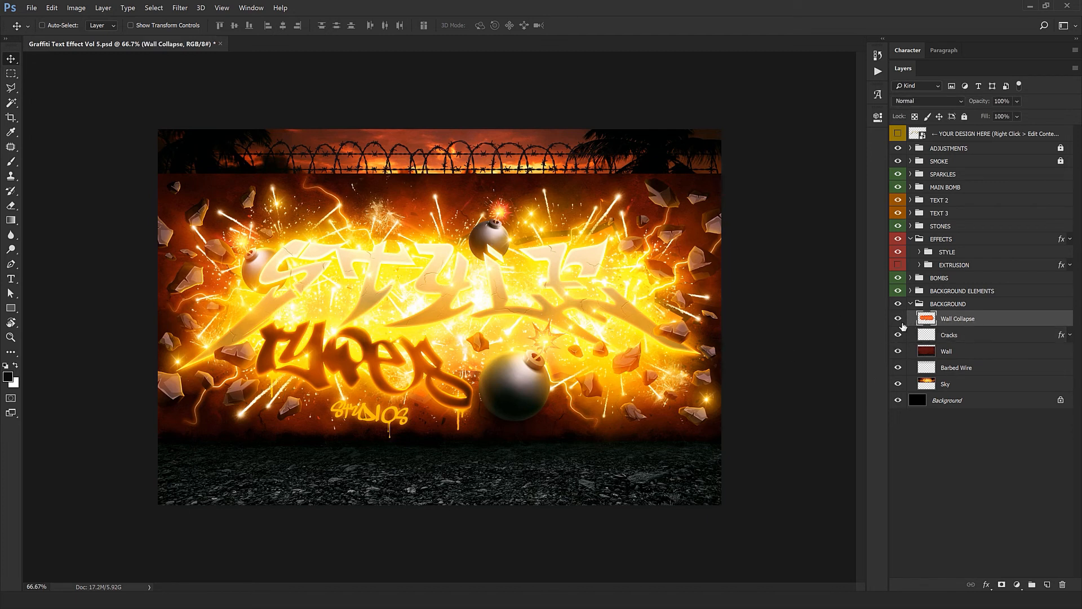
click(899, 319)
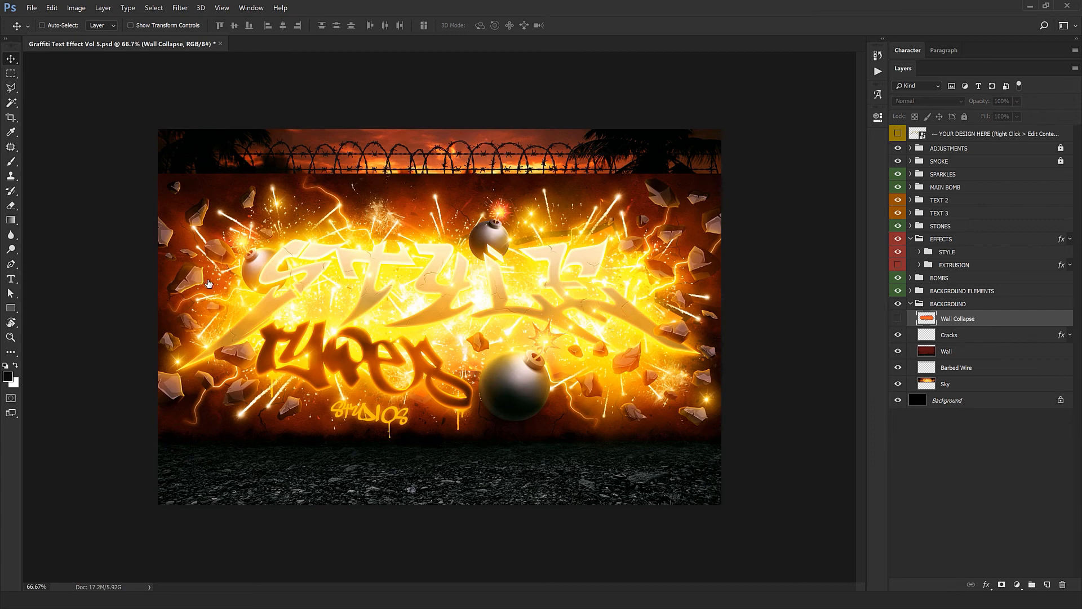
click(899, 319)
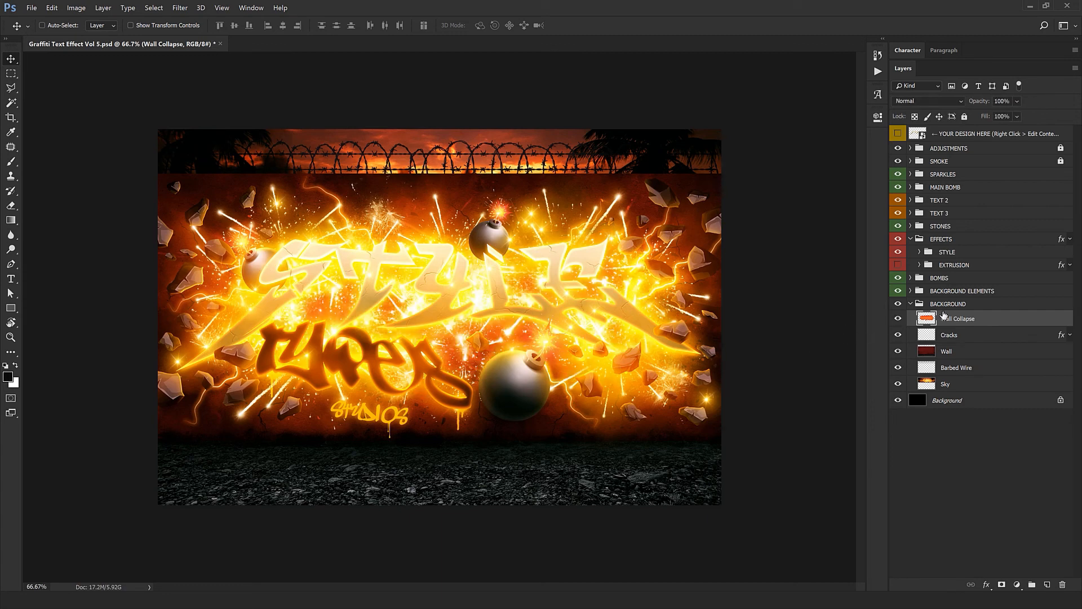
click(916, 305)
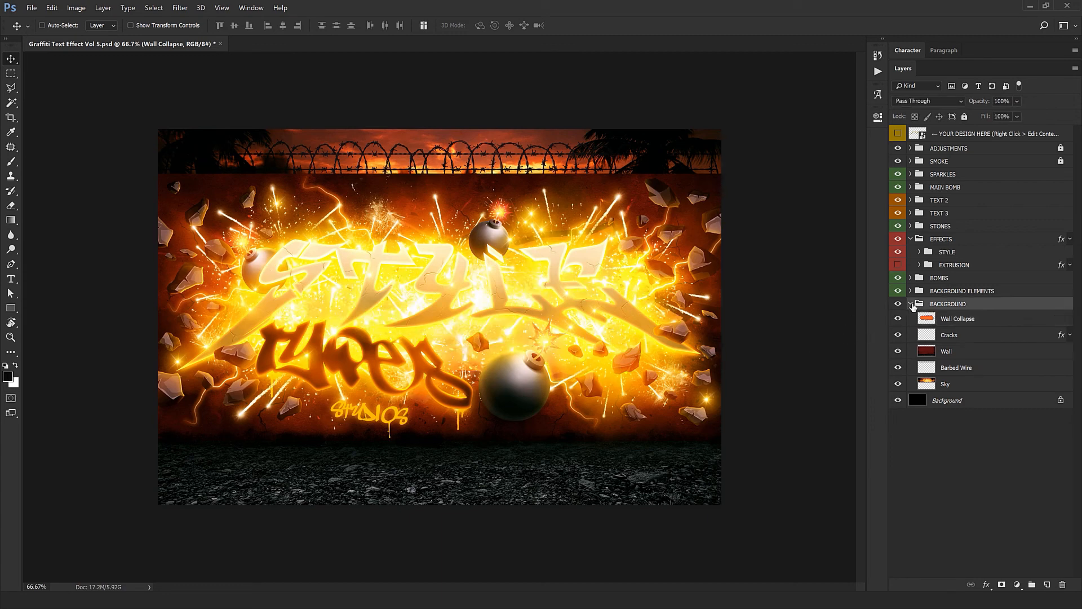
click(911, 303)
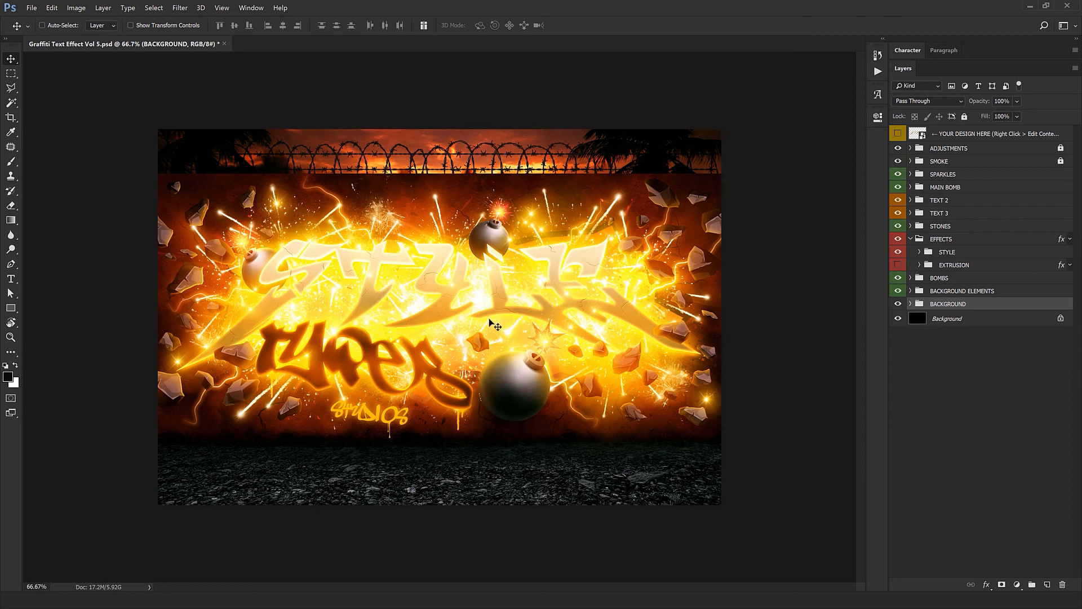
Turn the EXTRUSION subgroup back on, collapse the EFFECTS group, and inspect the finished lettering at 100% zoom
key(ctrl)
key(ctrl+plus)
drag(693, 275, 722, 247)
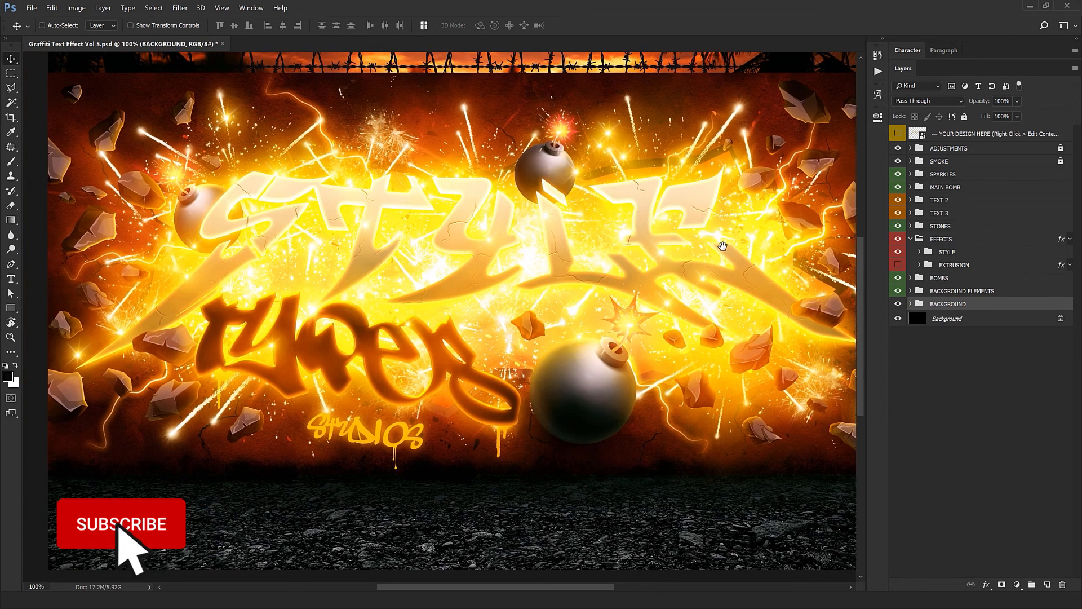
click(911, 239)
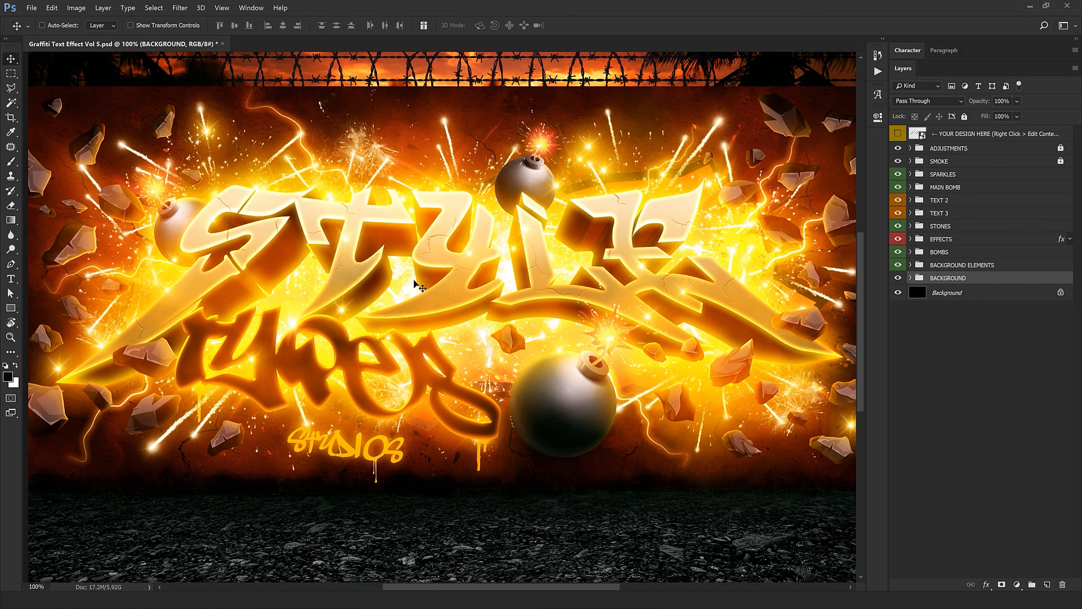
drag(417, 287, 412, 316)
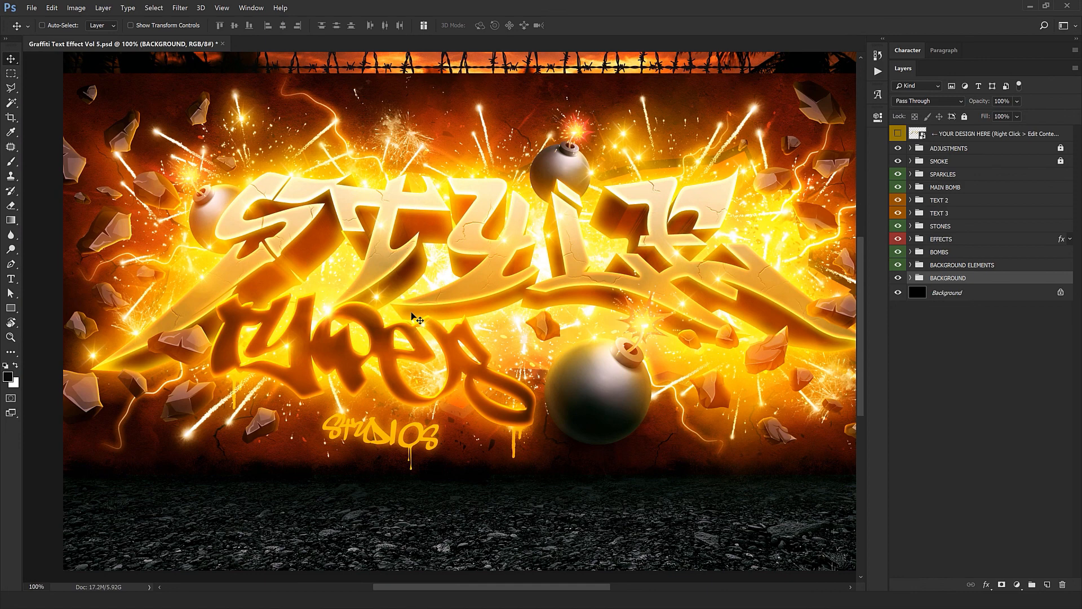